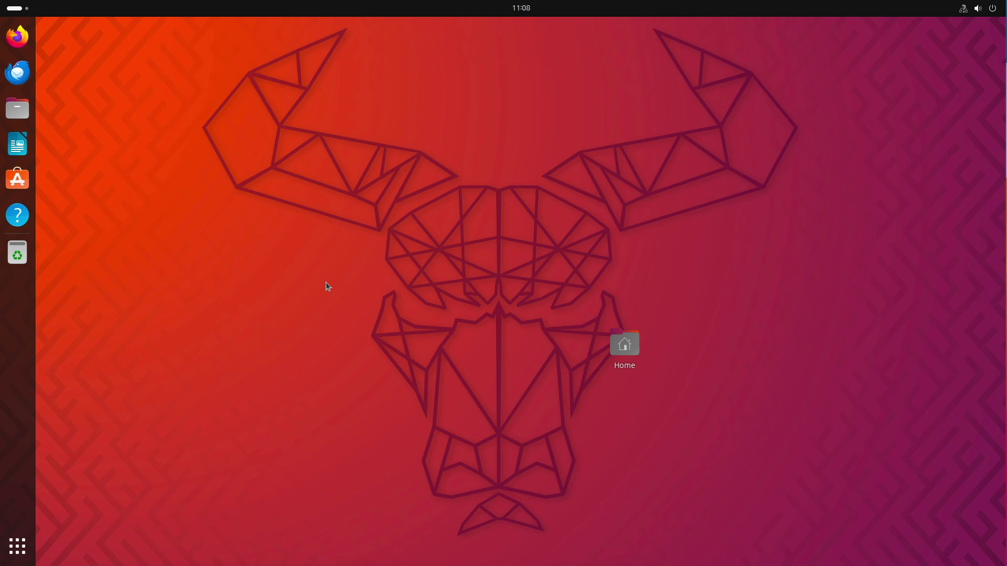
# Open Firefox from the dock on the freshly installed Ubuntu 23.10 desktop.
pyautogui.click(17, 36)
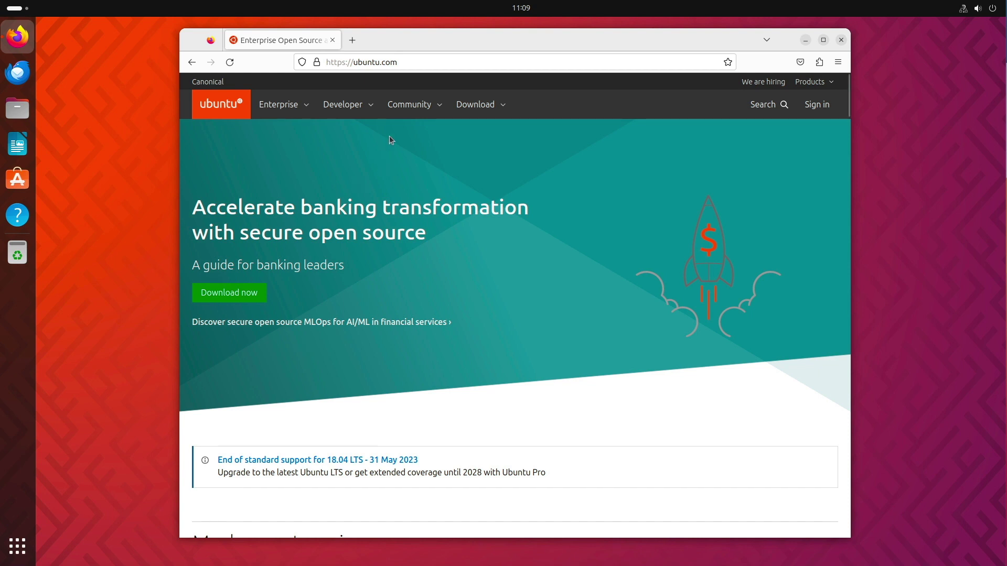
# Start the Ubuntu 23.04 download from ubuntu.com's Get Ubuntu Desktop page, then cancel it.
pyautogui.click(465, 105)
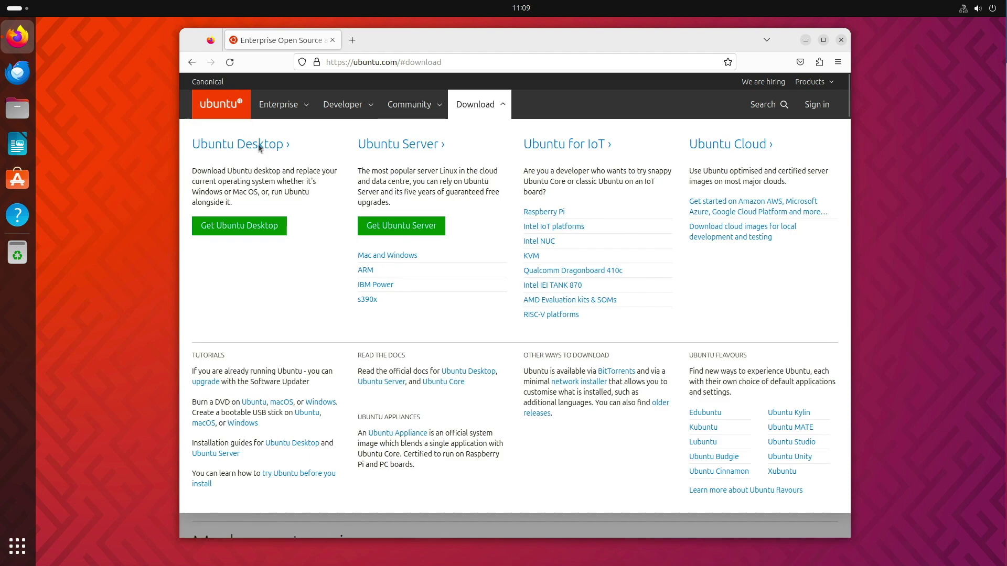
pyautogui.click(239, 229)
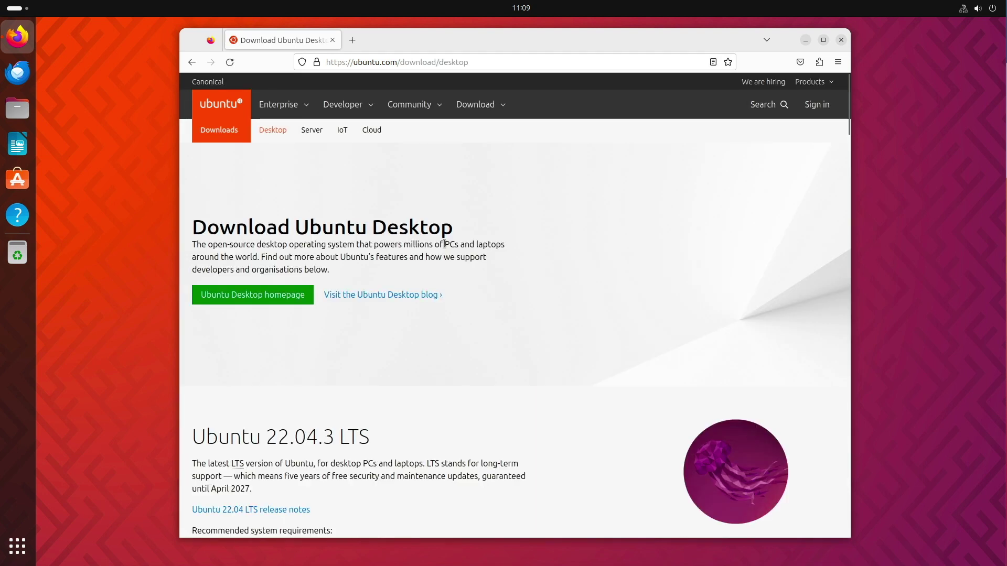
pyautogui.scroll(-10, 445, 244)
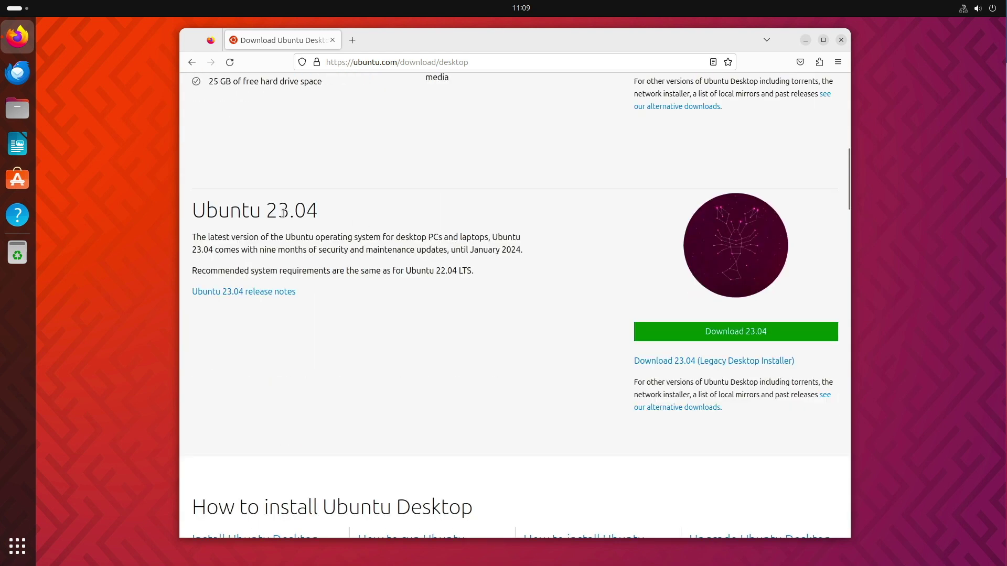
pyautogui.click(750, 336)
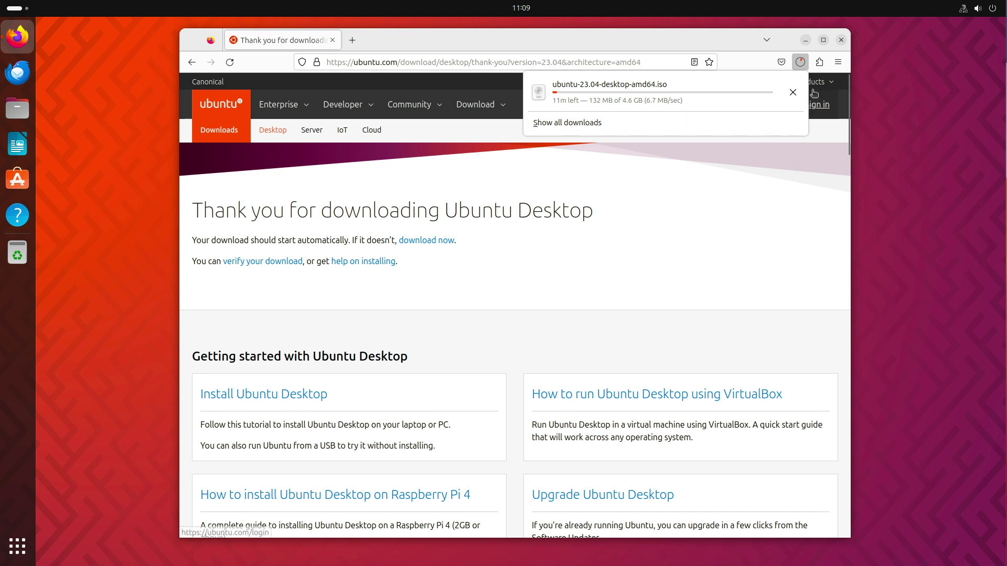
pyautogui.click(792, 92)
# Close Firefox and open the About page in GNOME Settings.
pyautogui.click(842, 42)
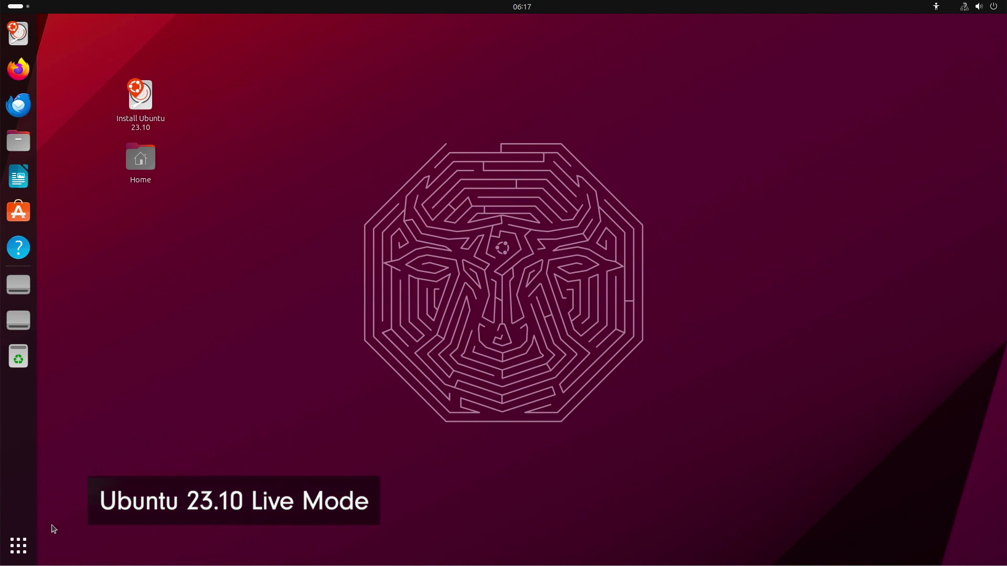
pyautogui.click(22, 548)
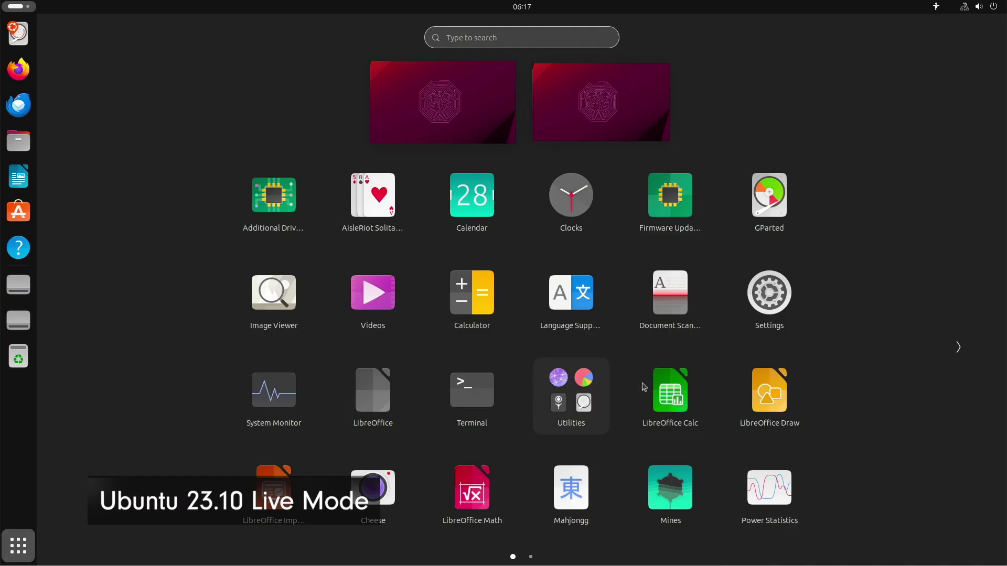
pyautogui.click(781, 306)
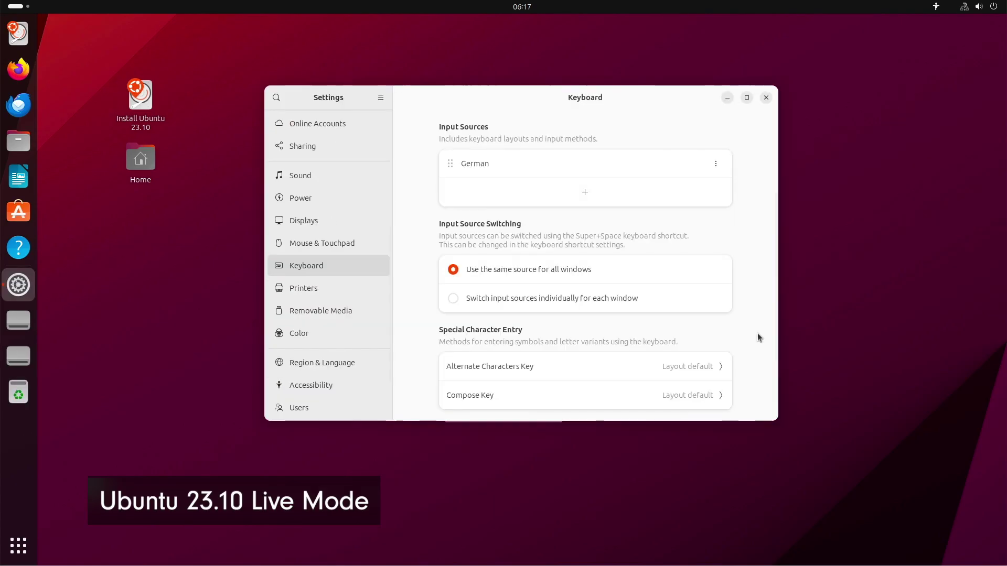
pyautogui.scroll(-3, 335, 303)
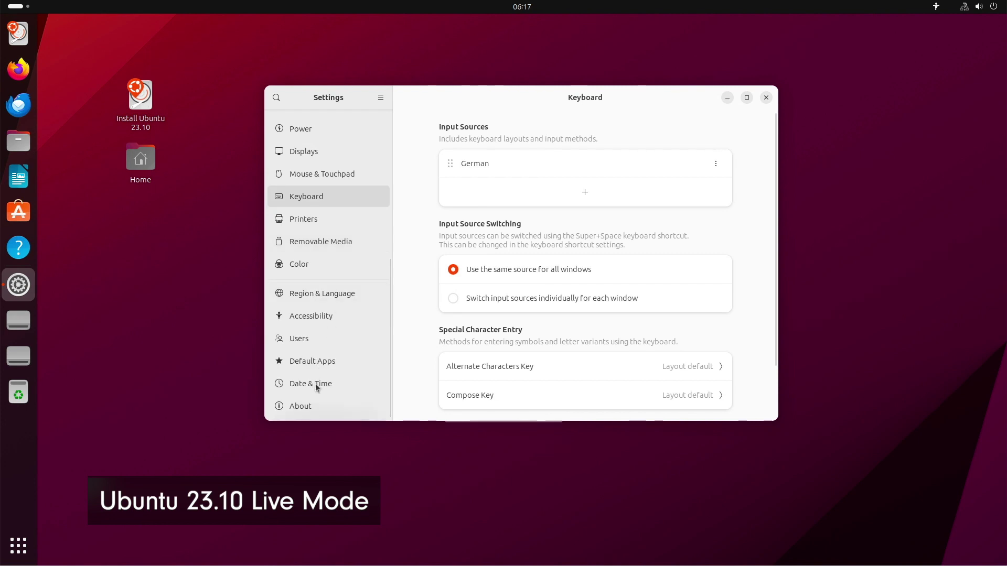
pyautogui.click(321, 414)
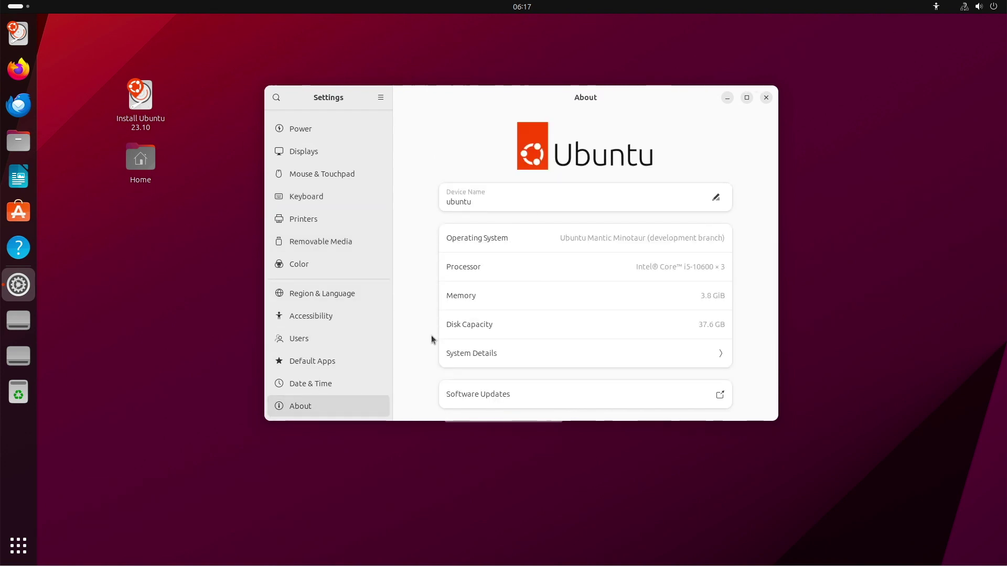
# View the System Details, close Settings, and launch the Ubuntu 23.10 installer.
pyautogui.click(447, 349)
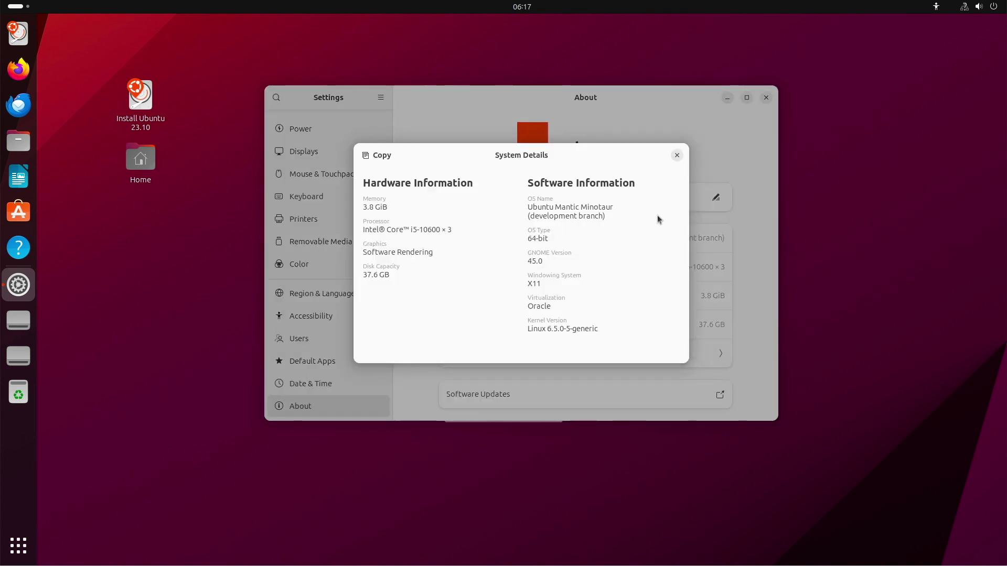
pyautogui.click(677, 155)
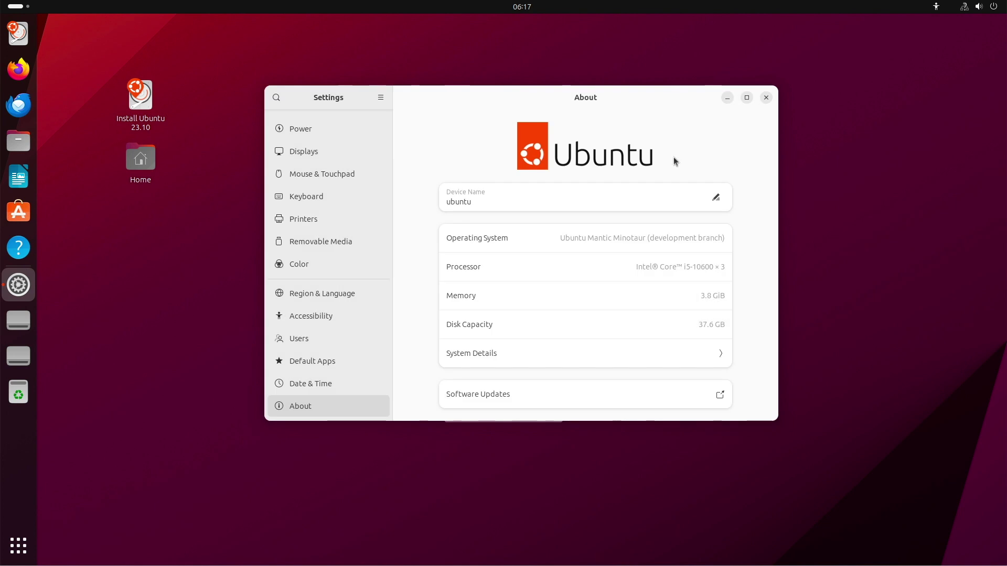
pyautogui.click(766, 98)
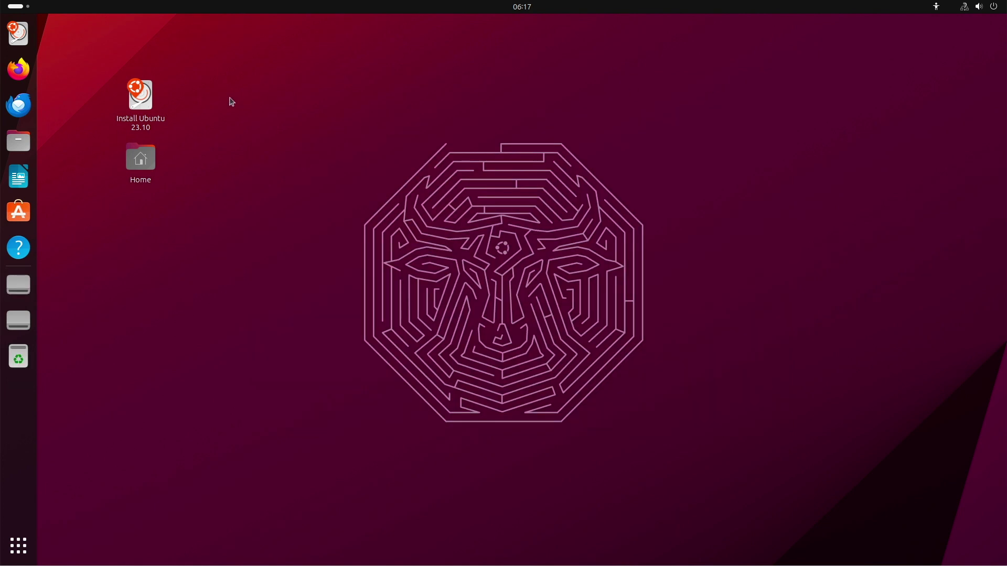
pyautogui.doubleClick(141, 103)
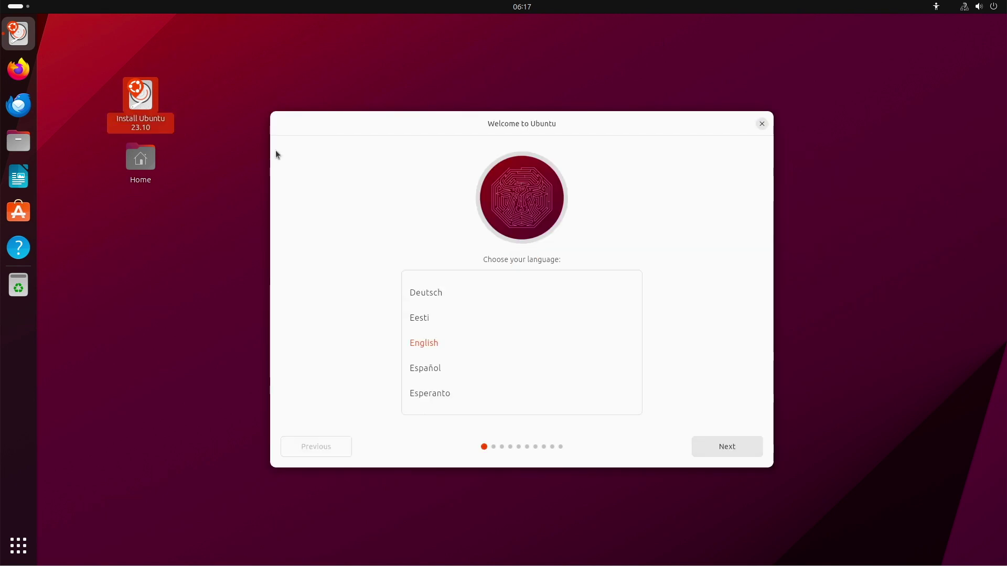
# Keep English, the English (US) layout and the wired connection, then update and restart the installer.
pyautogui.click(717, 450)
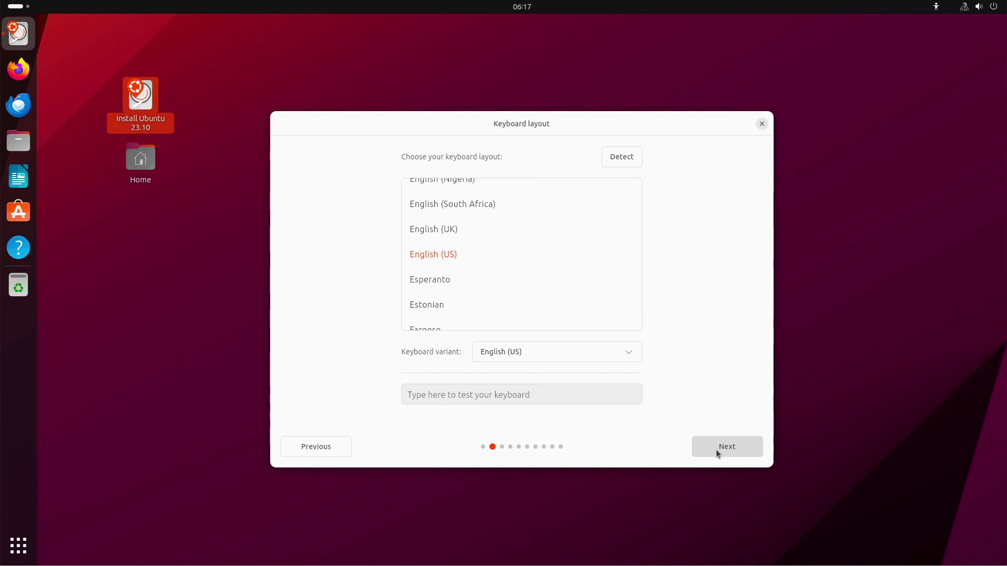
pyautogui.click(717, 450)
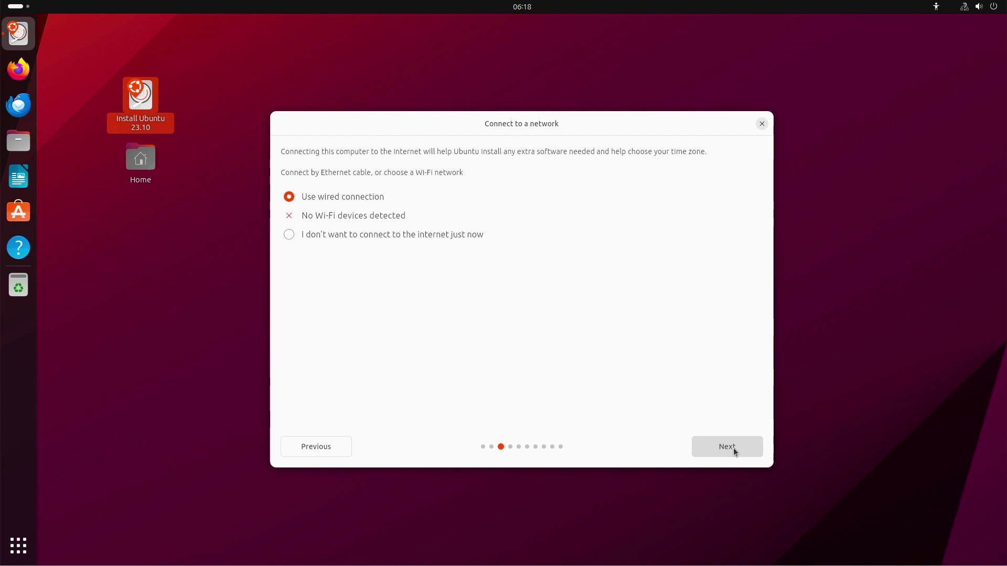
pyautogui.click(733, 448)
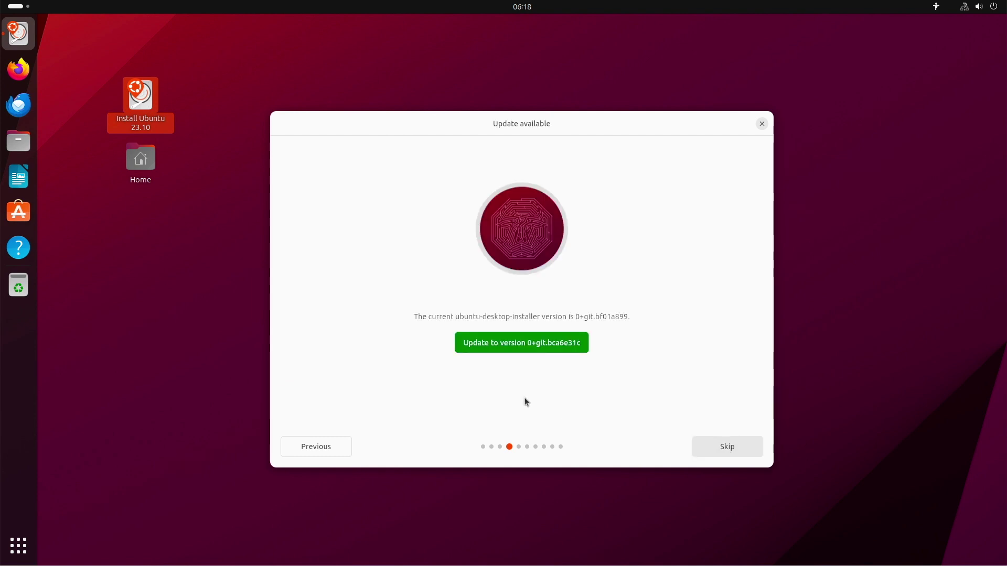
pyautogui.click(526, 350)
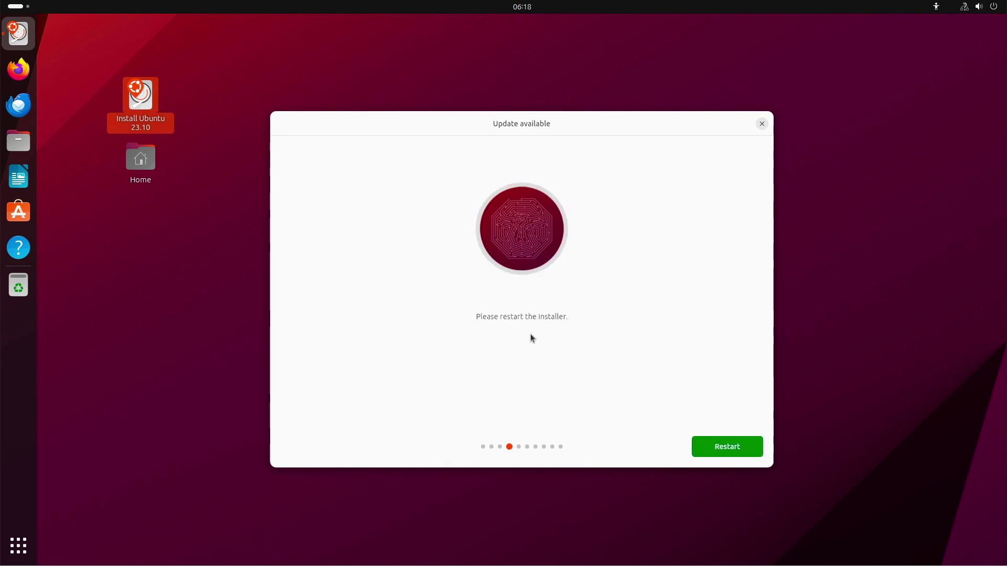
pyautogui.click(721, 452)
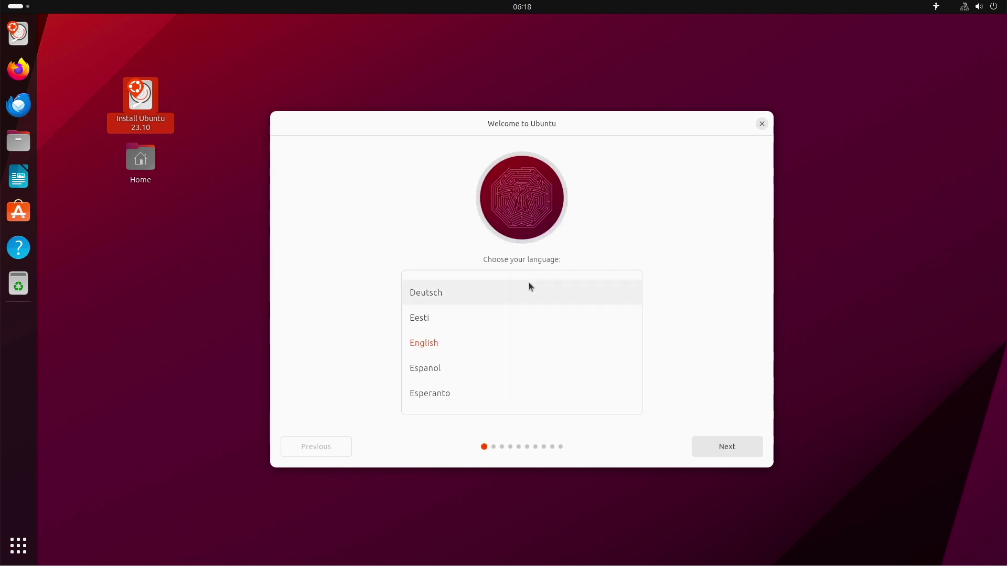
# Accept English, the English (US) keyboard and the wired connection in the restarted installer.
pyautogui.click(714, 447)
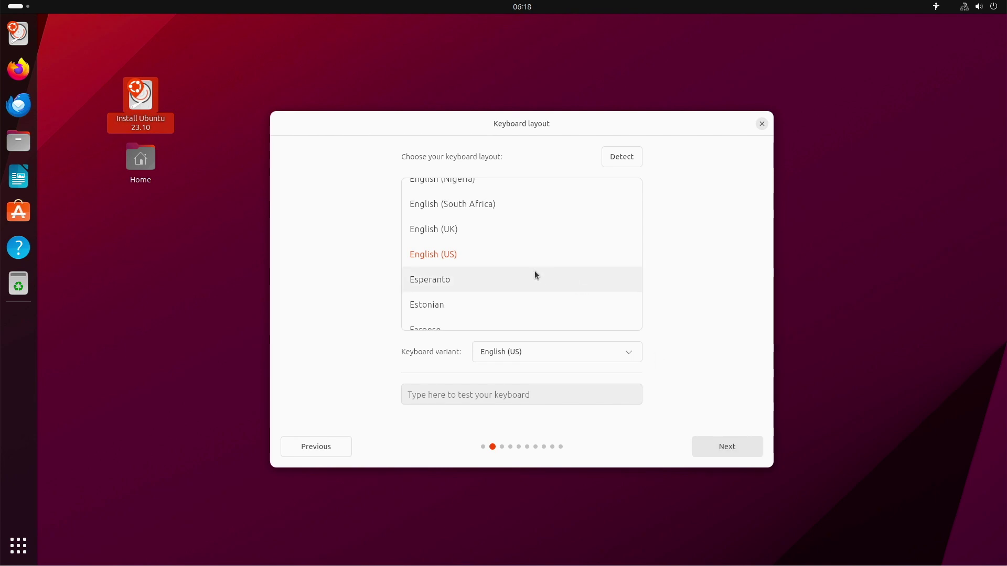
pyautogui.click(731, 452)
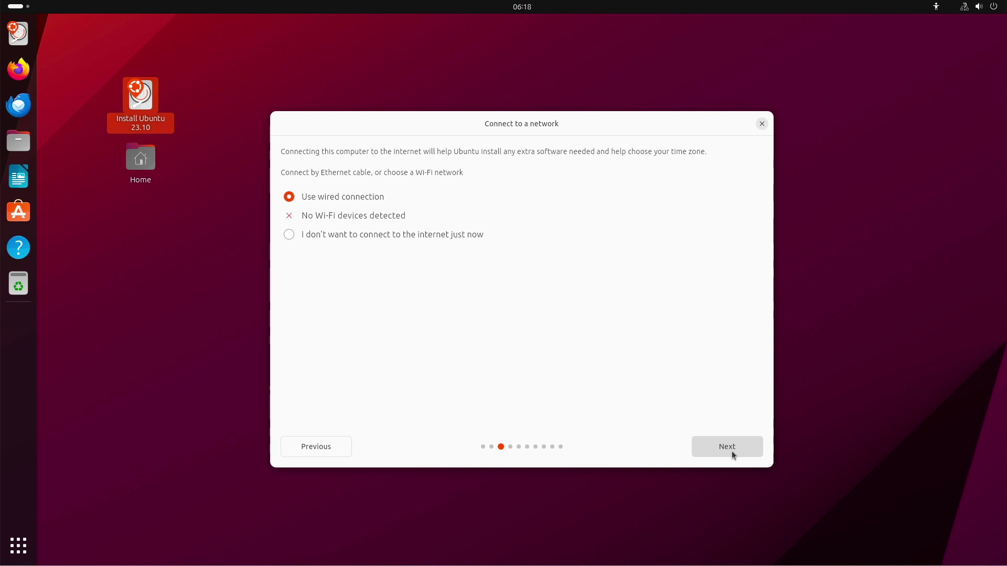
pyautogui.click(732, 451)
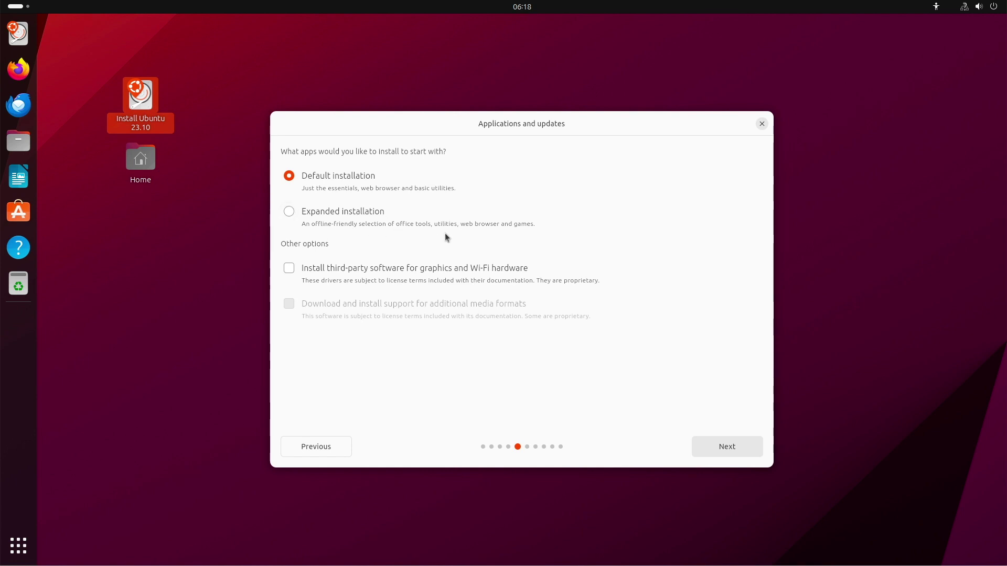
# Choose Expanded installation with third-party graphics and Wi-Fi drivers and continue to installation type.
pyautogui.click(290, 213)
pyautogui.click(288, 270)
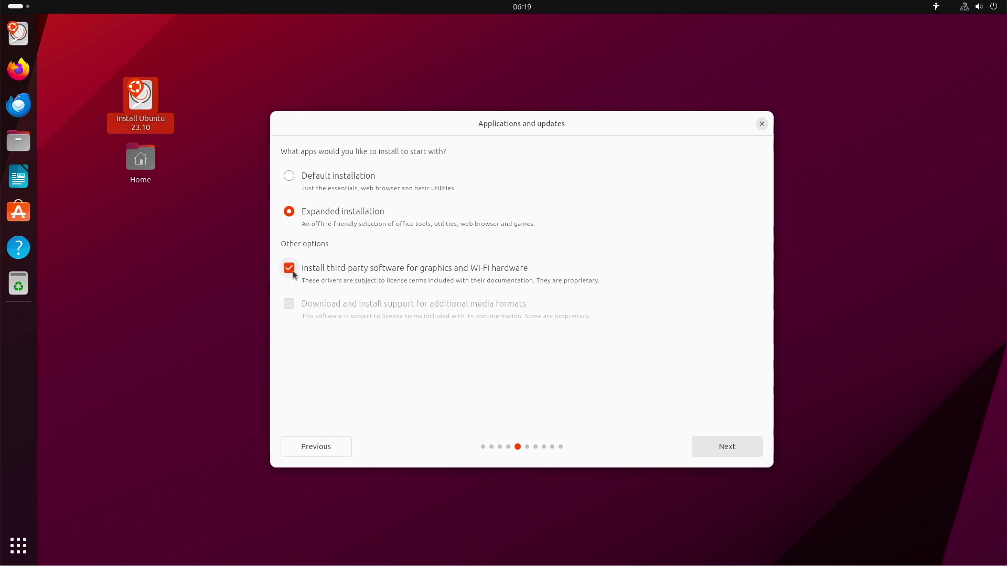
pyautogui.click(726, 447)
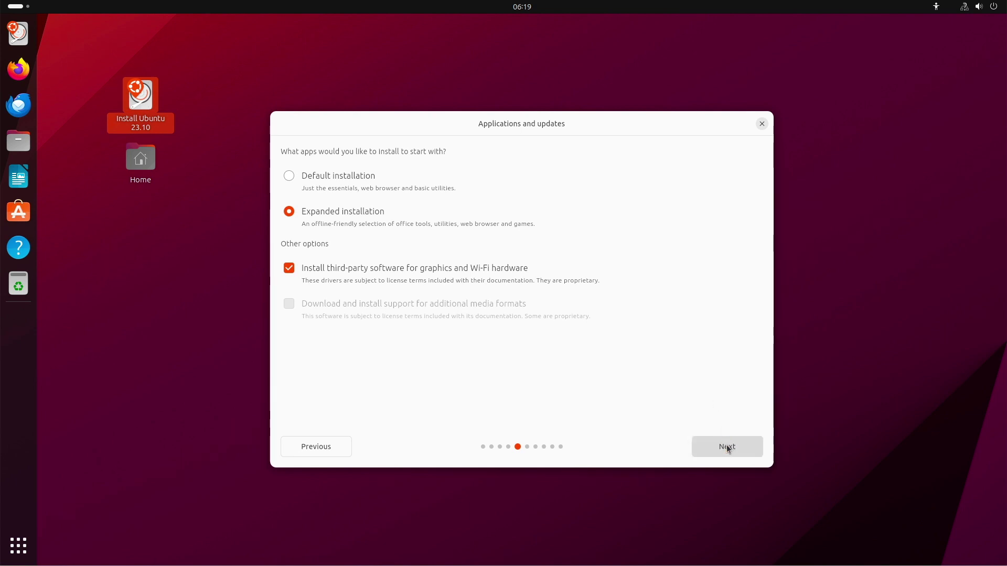
pyautogui.click(727, 447)
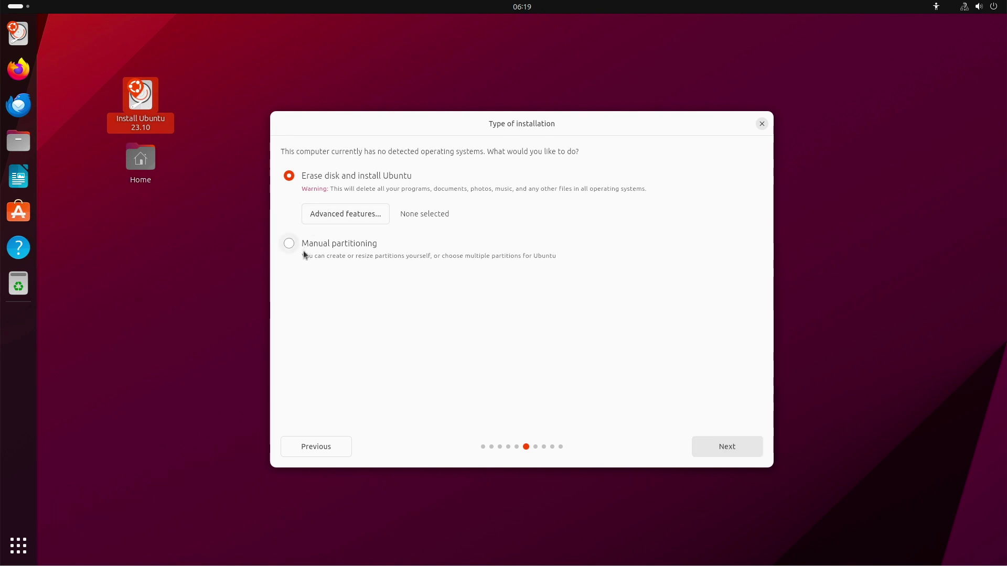
# Enable LVM with encryption in the advanced features for the erase-disk install.
pyautogui.click(356, 217)
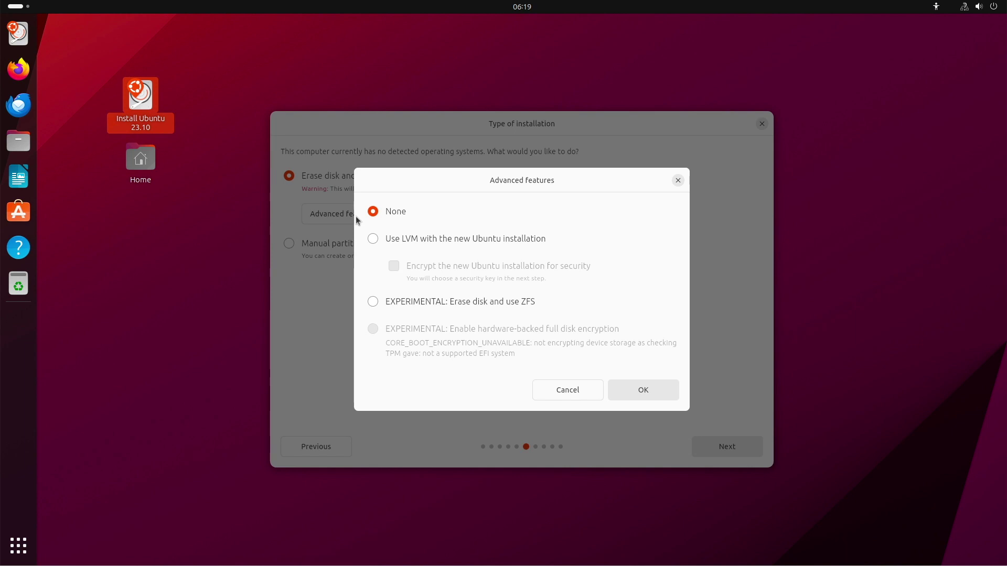
pyautogui.click(519, 241)
pyautogui.click(393, 266)
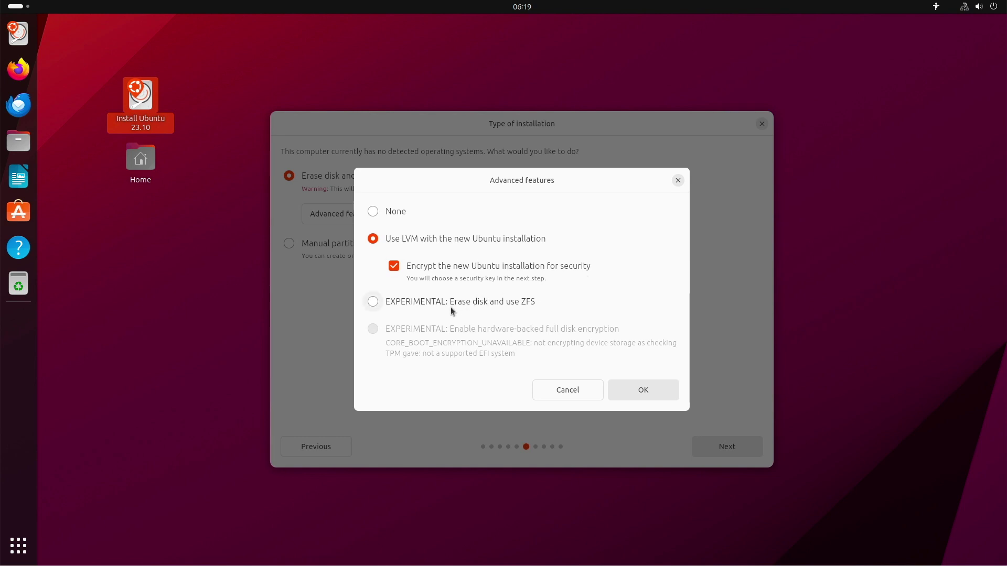
pyautogui.click(655, 391)
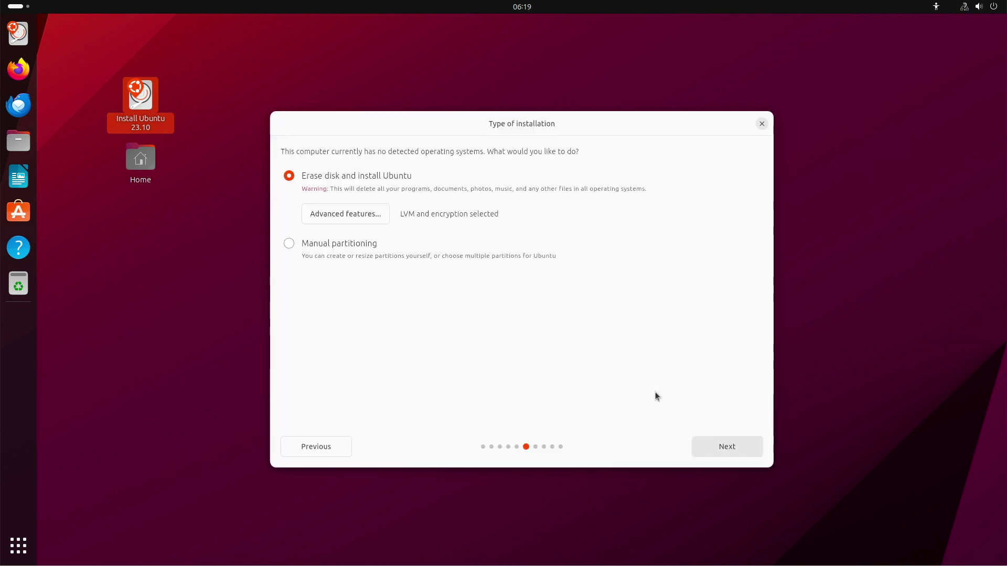
pyautogui.click(728, 452)
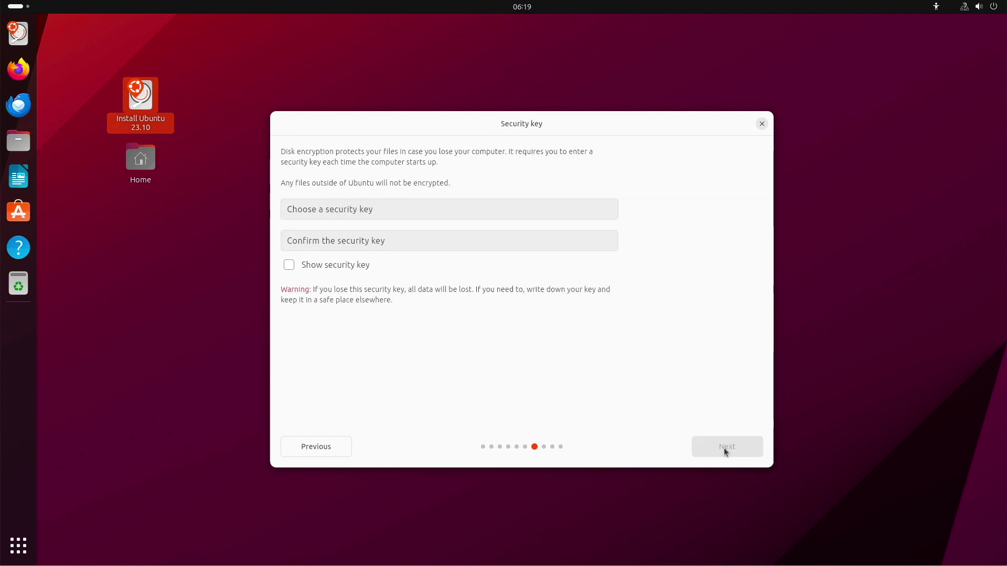
# Enter and confirm the disk-encryption security key, then continue.
pyautogui.click(464, 214)
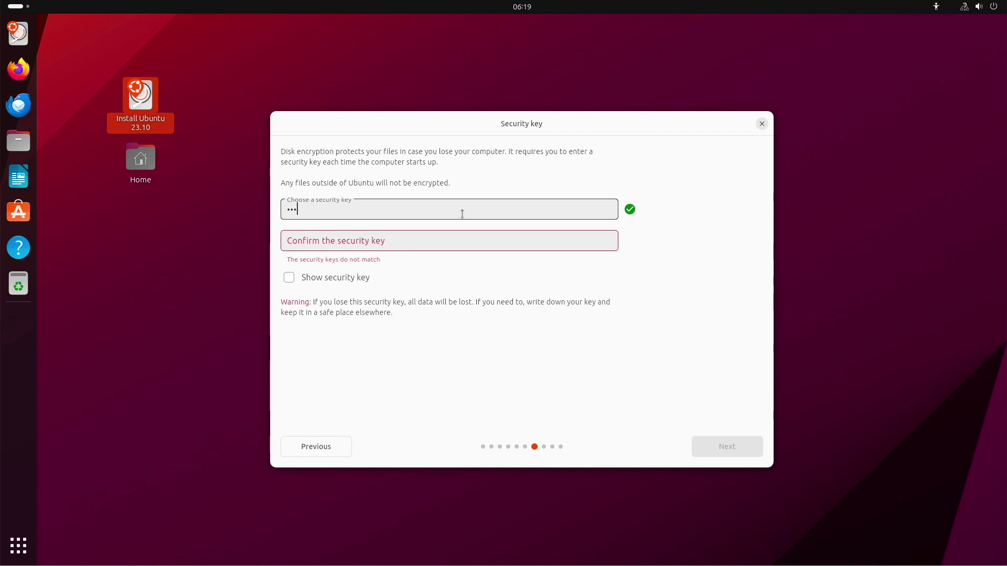
pyautogui.press('Tab')
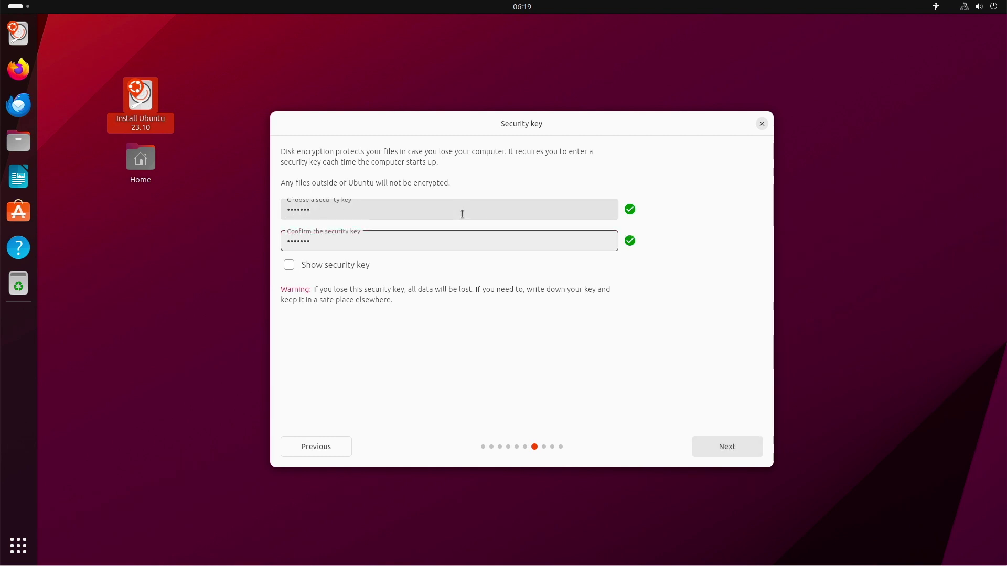
pyautogui.click(729, 449)
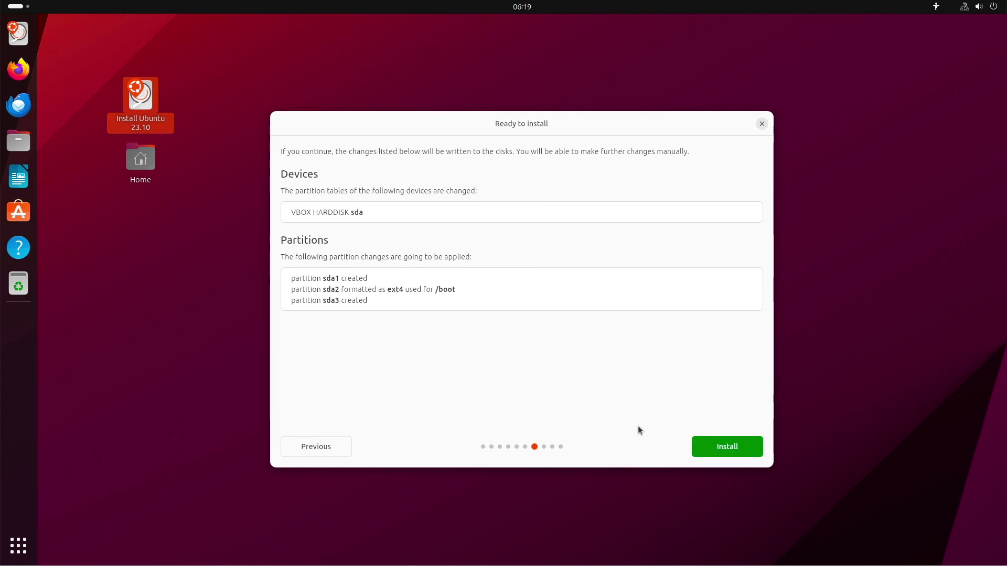
# Begin installing with the listed sda partition changes and choose the Europe/Berlin timezone.
pyautogui.click(725, 447)
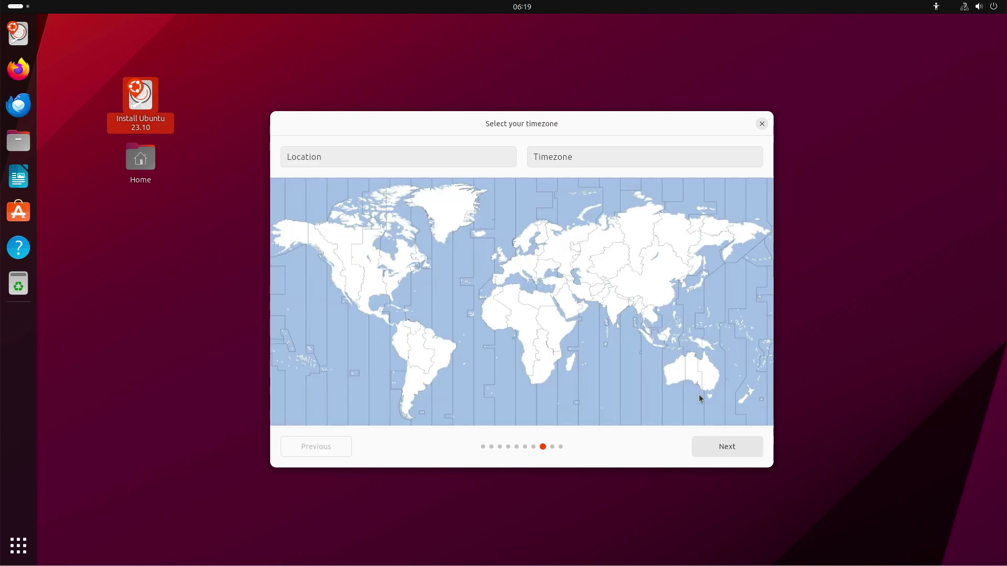
pyautogui.click(520, 258)
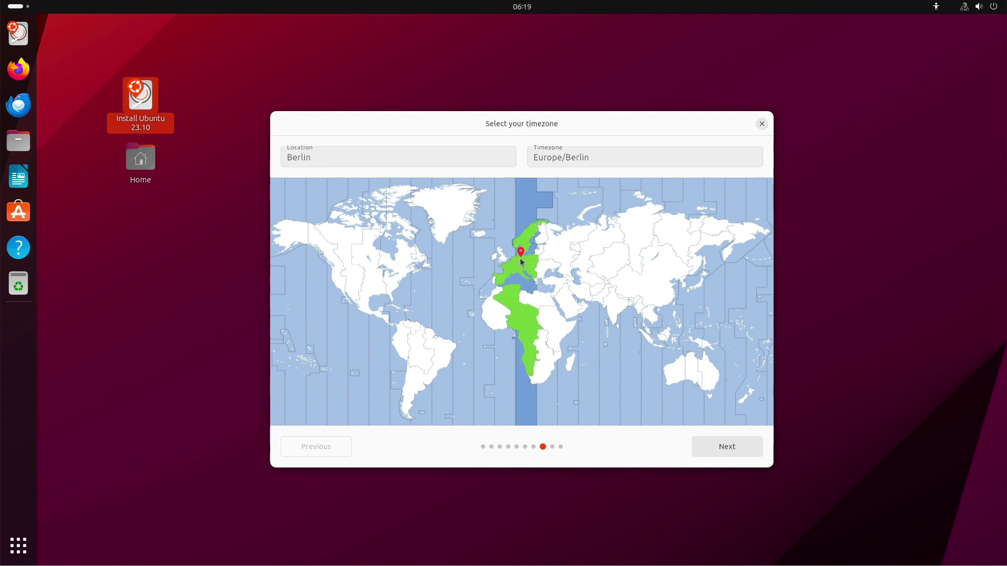
pyautogui.click(748, 445)
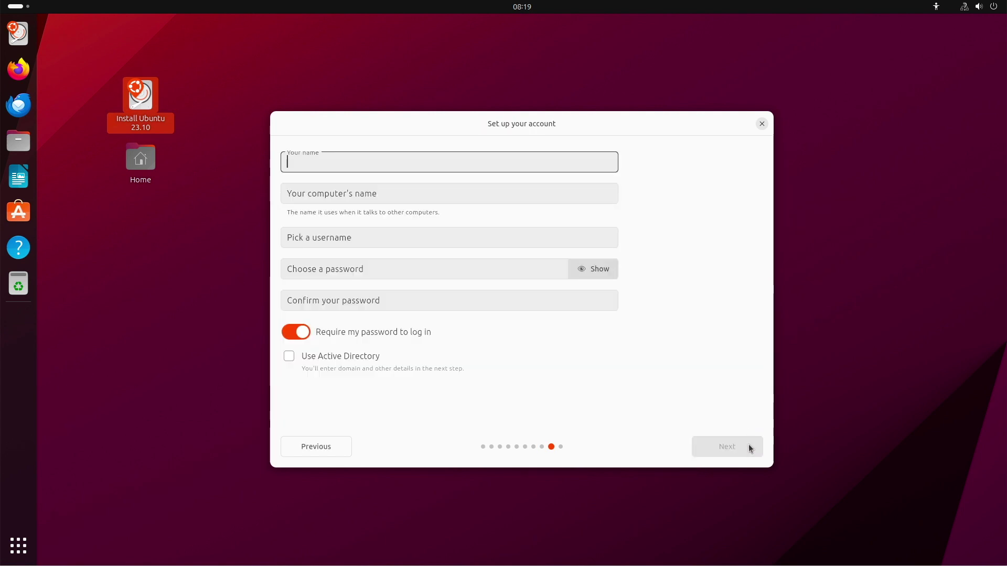
# Enter the user's name, computer name ubuntu2310-EN, username and account password.
pyautogui.press('Tab')
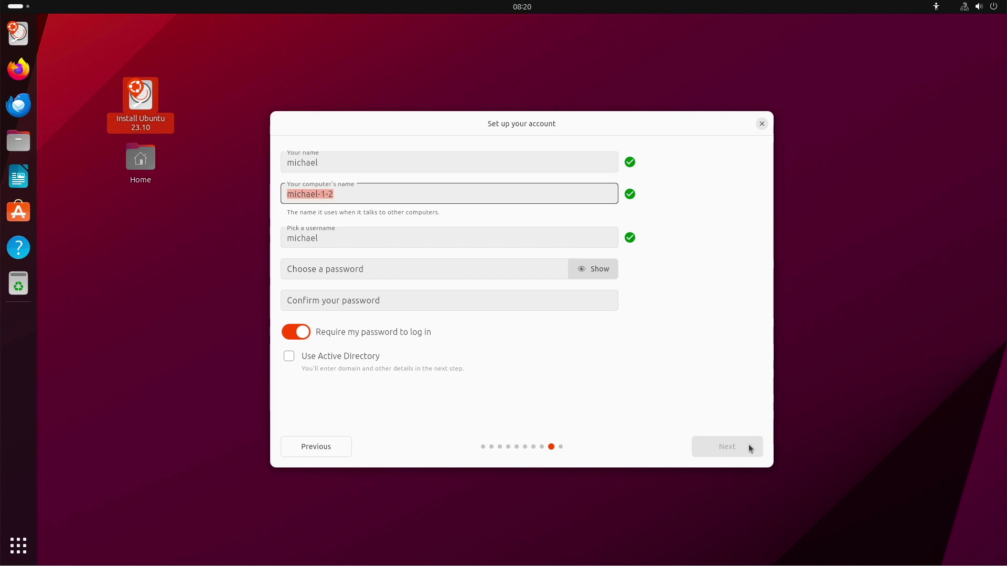
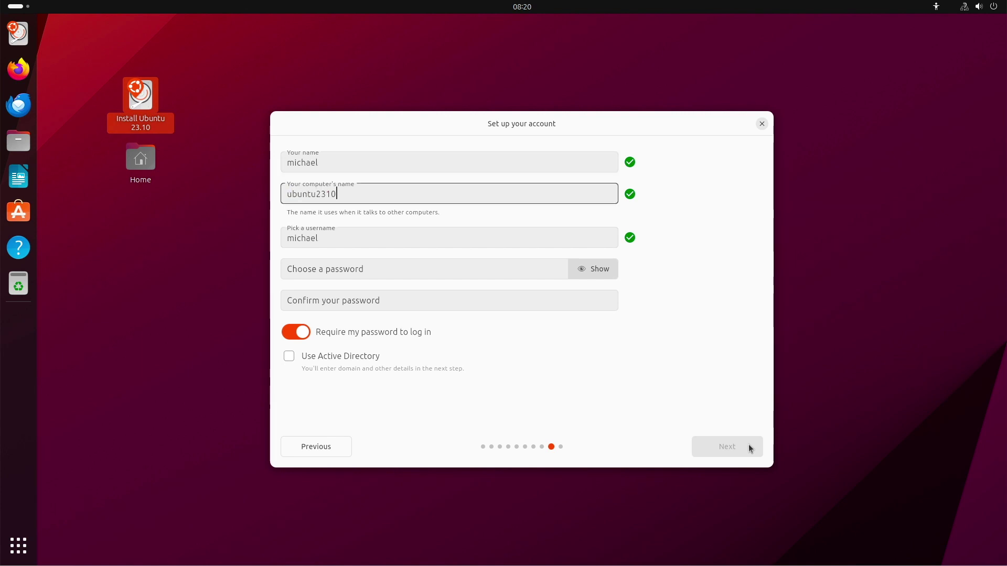
pyautogui.press('Tab')
pyautogui.press('Tab')
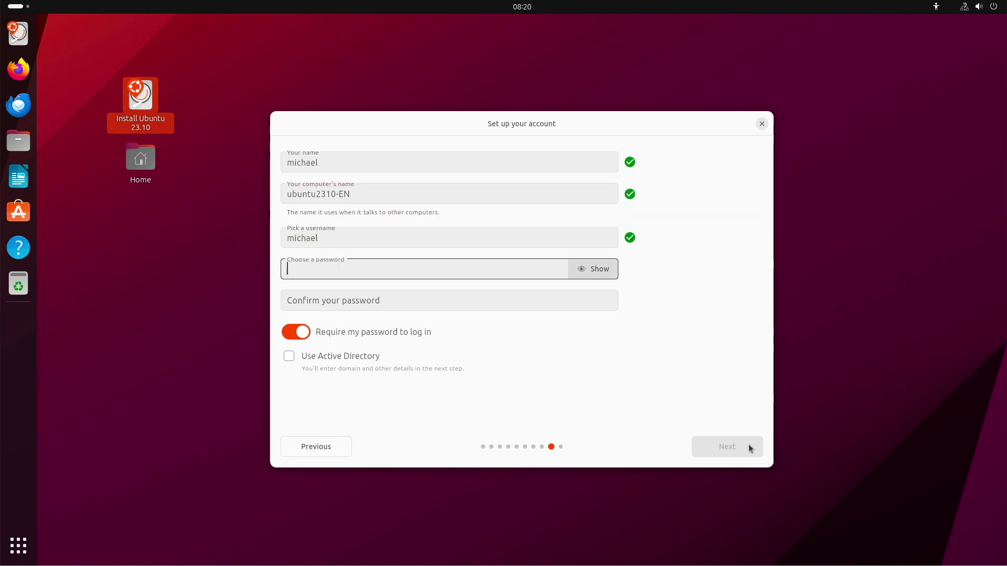
pyautogui.press('Tab')
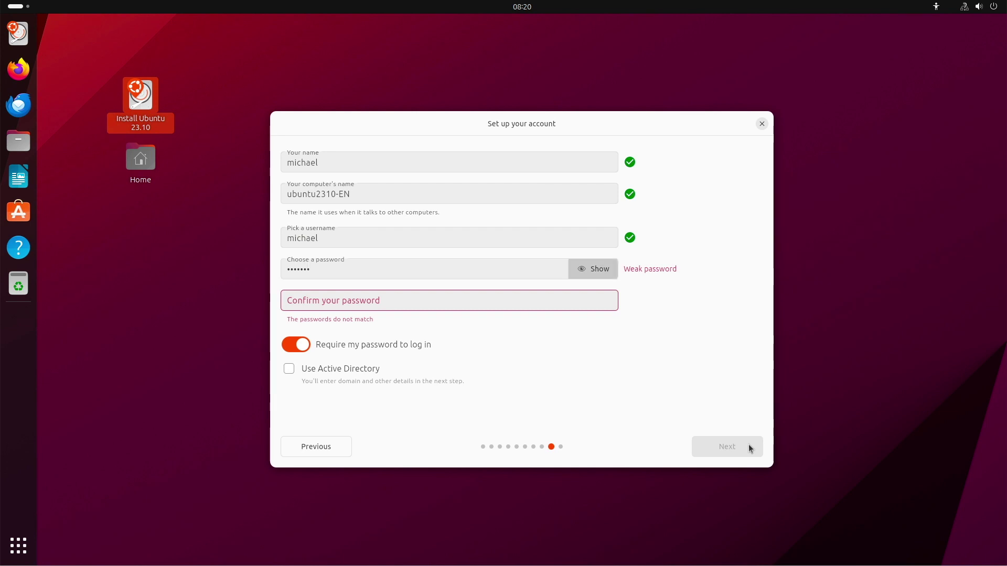
pyautogui.press('Tab')
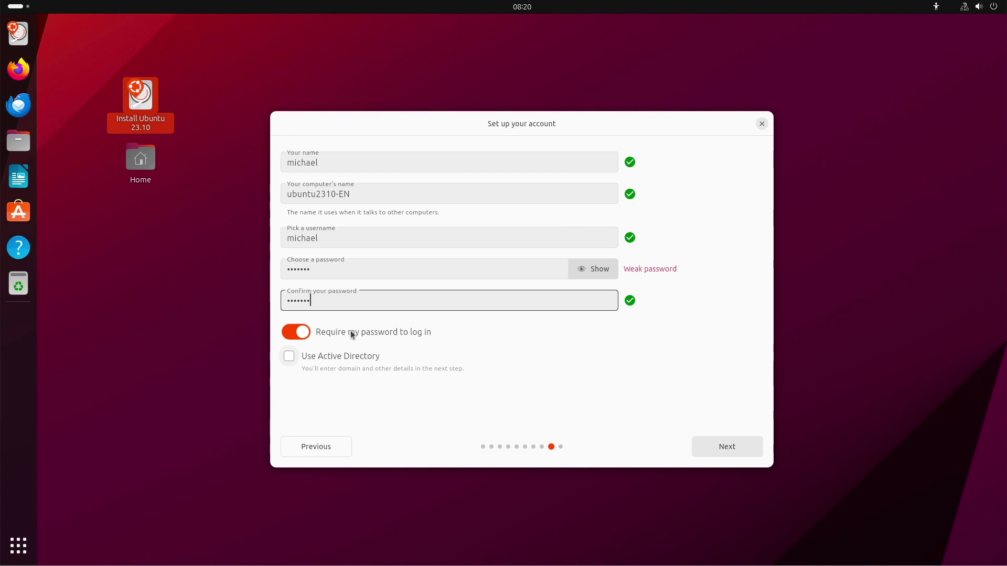
# Turn off password-at-login, leave Use Active Directory unchecked, and continue to theme choice.
pyautogui.click(290, 333)
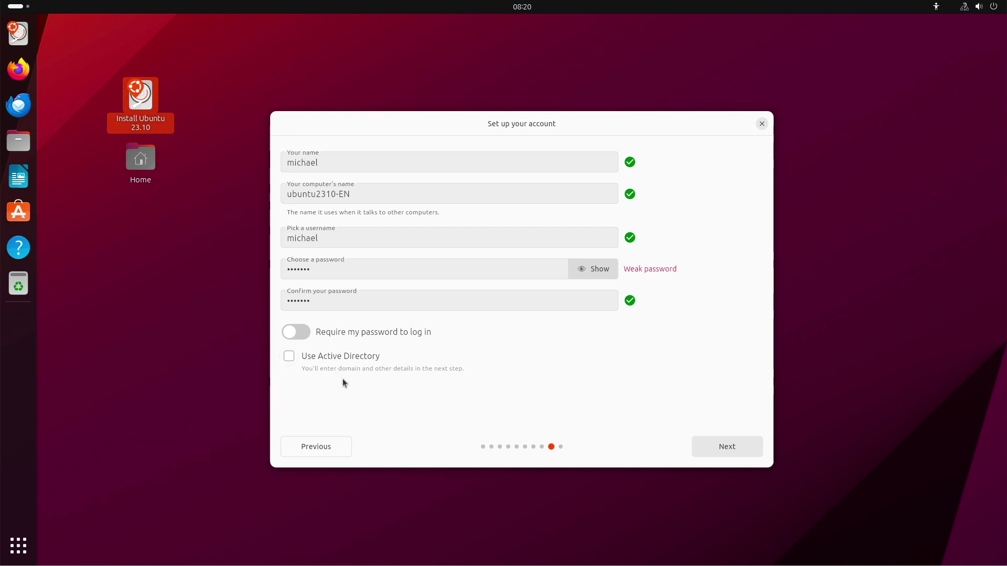
pyautogui.click(288, 356)
pyautogui.click(725, 452)
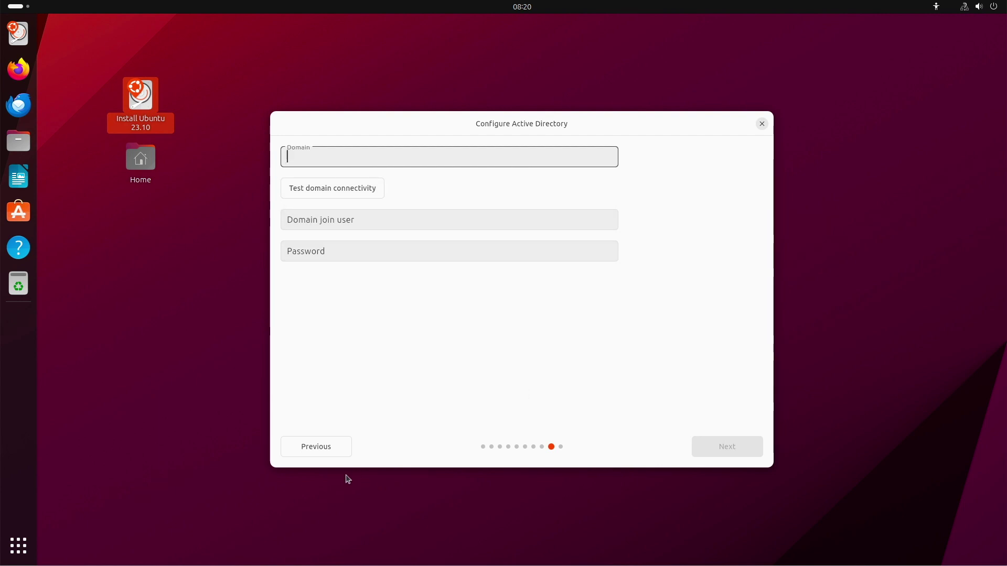
pyautogui.click(318, 447)
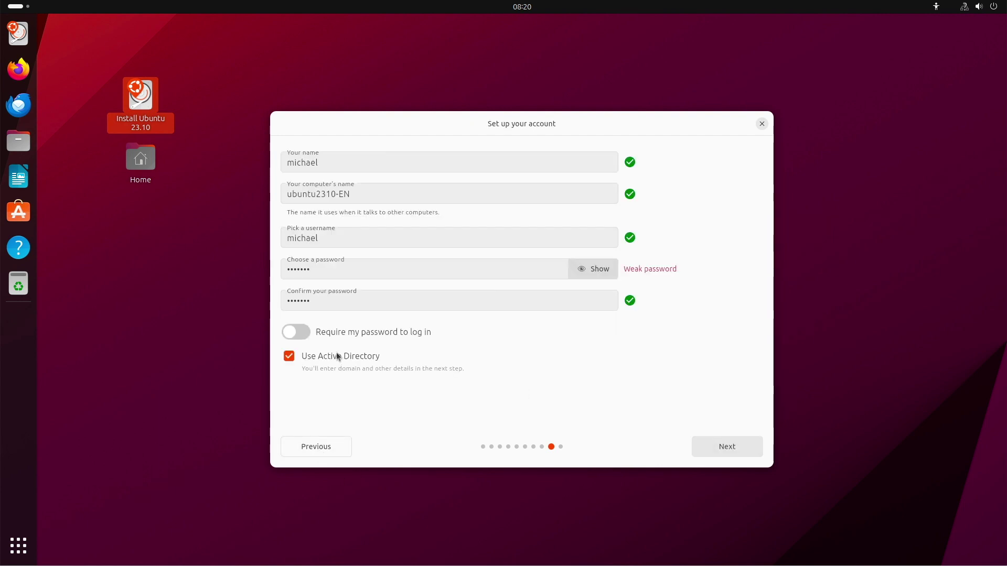
pyautogui.click(285, 356)
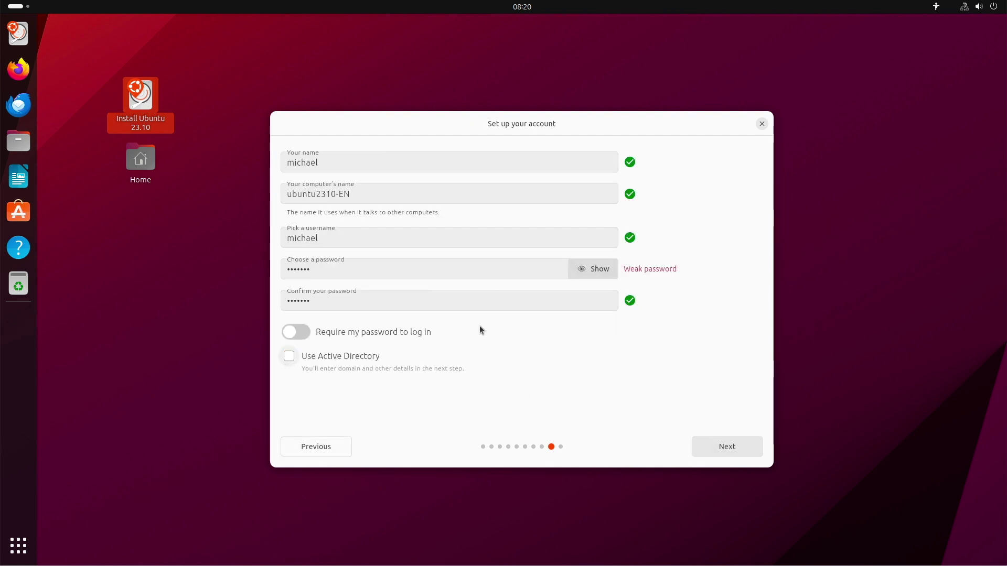
pyautogui.click(741, 449)
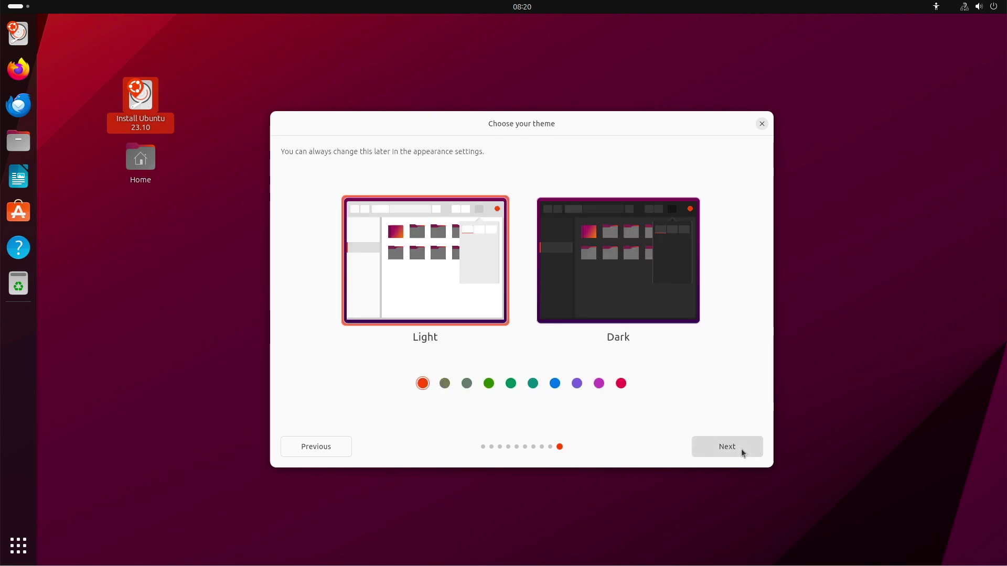
# Preview green, purple and red accents and Dark, then settle on Light with orange.
pyautogui.click(510, 384)
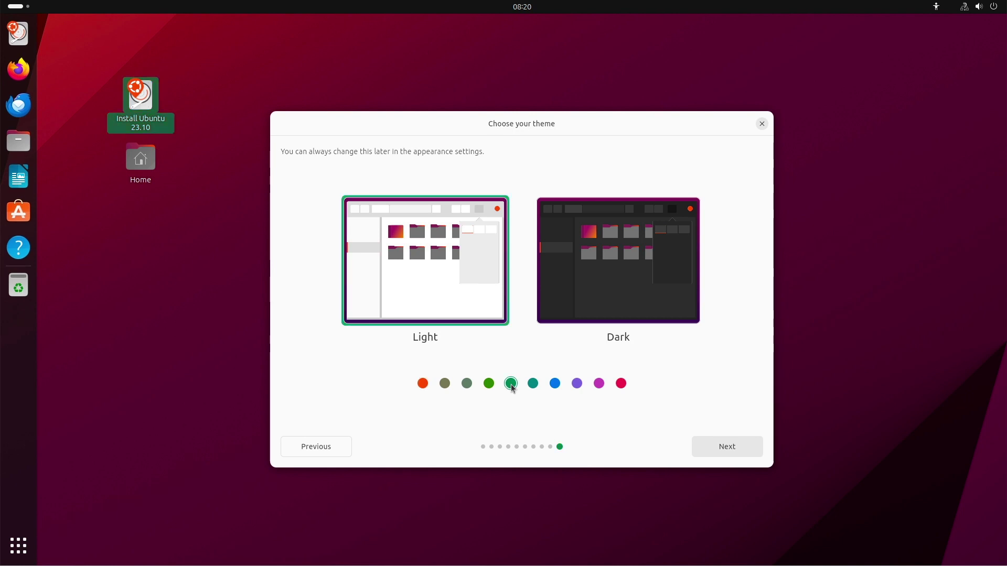
pyautogui.click(576, 384)
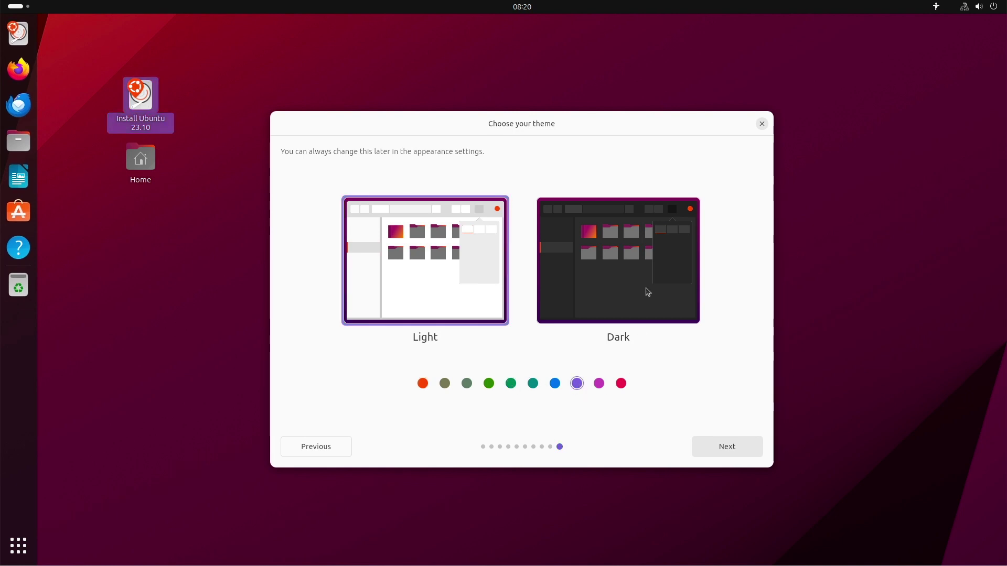
pyautogui.click(647, 292)
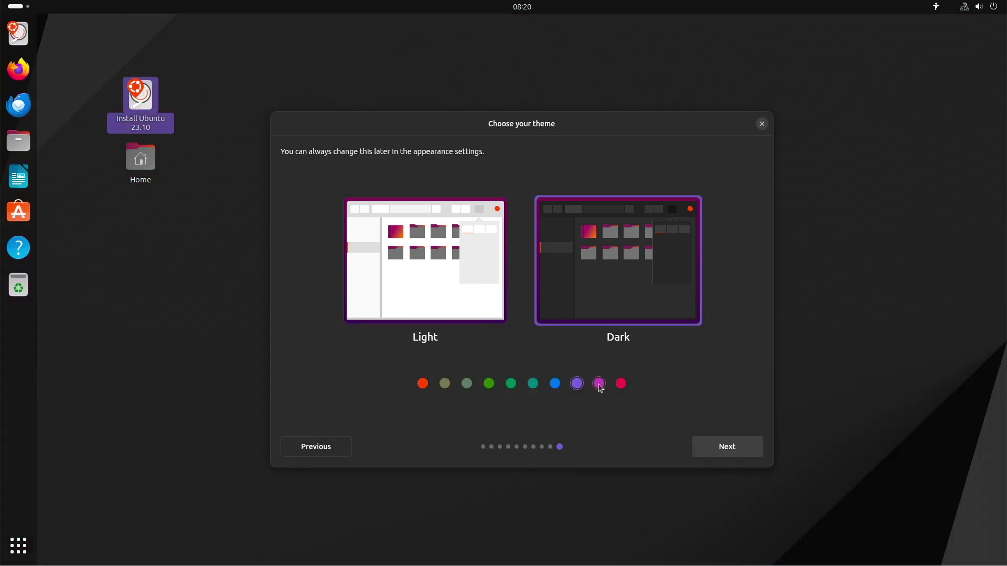
pyautogui.click(621, 384)
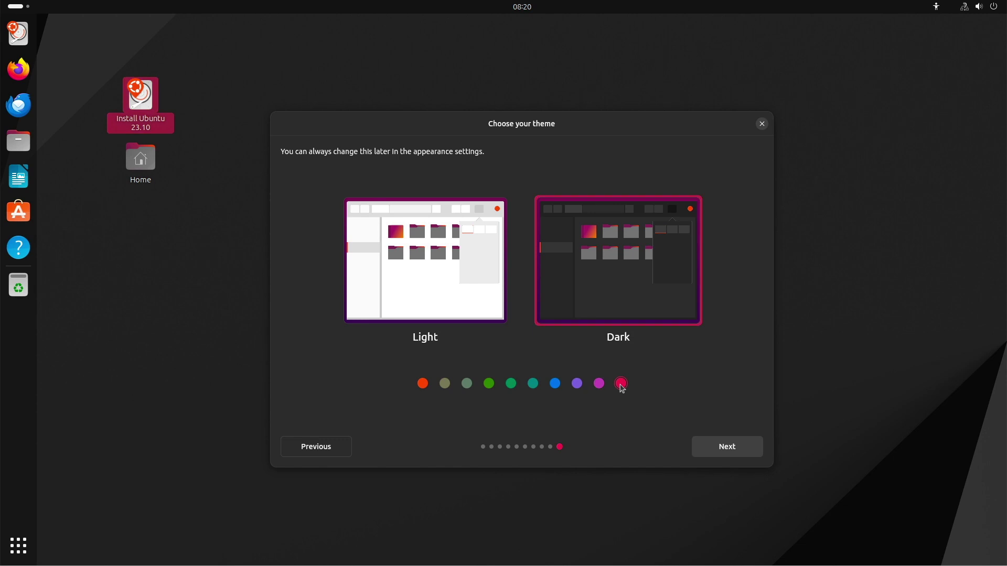
pyautogui.click(423, 383)
pyautogui.click(425, 277)
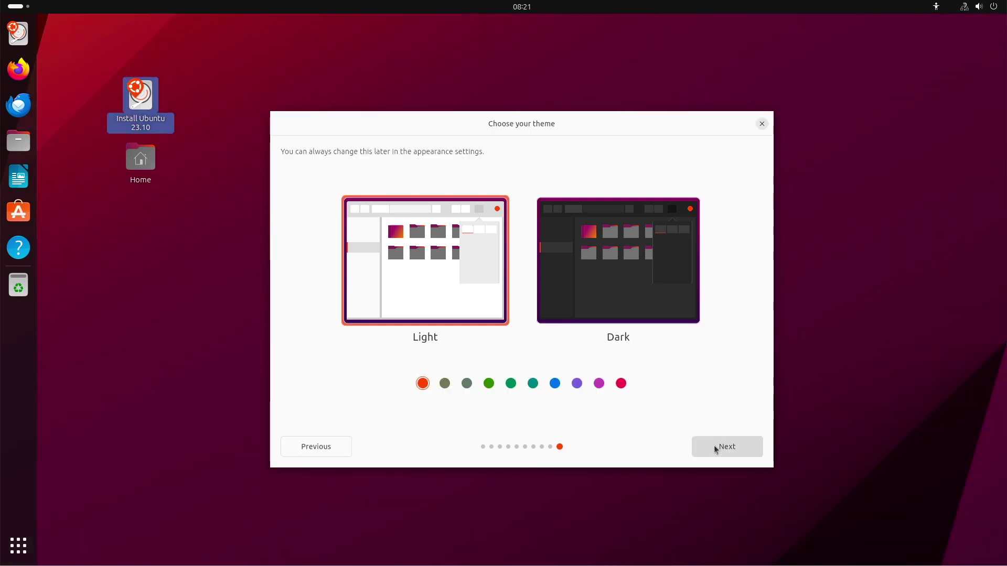
pyautogui.click(715, 447)
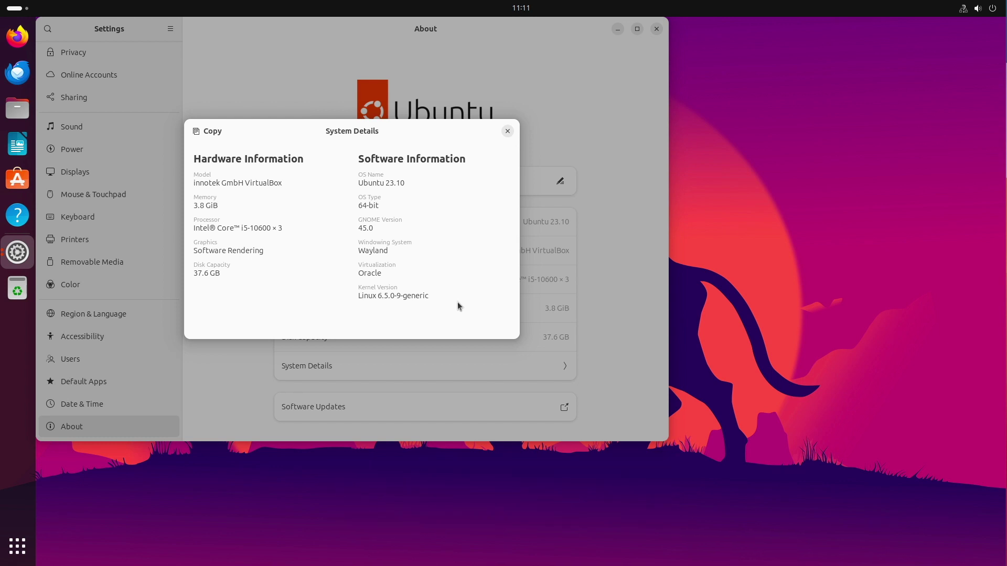
# Close System Details and Settings, then turn off the dock's Panel mode.
pyautogui.click(509, 132)
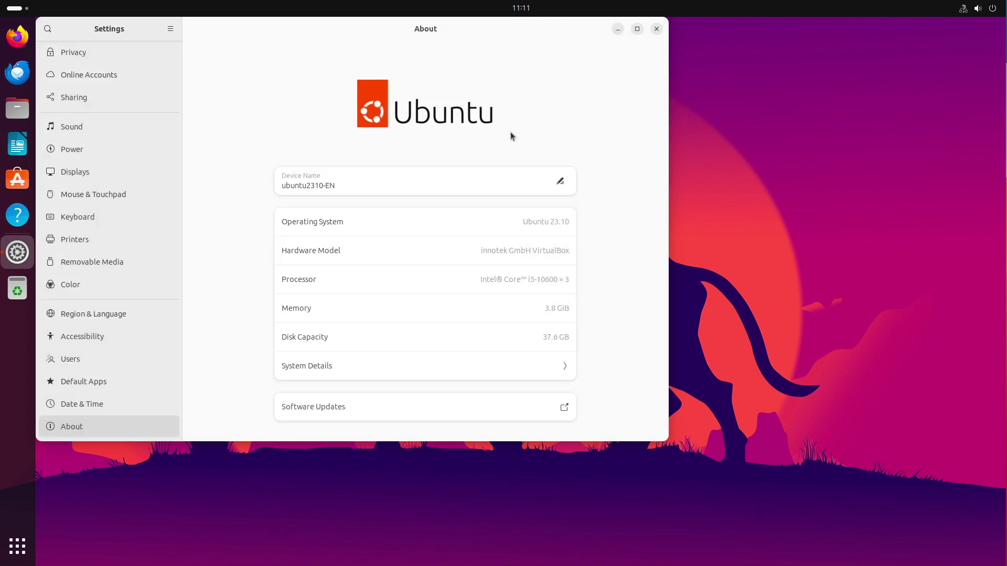
pyautogui.click(657, 30)
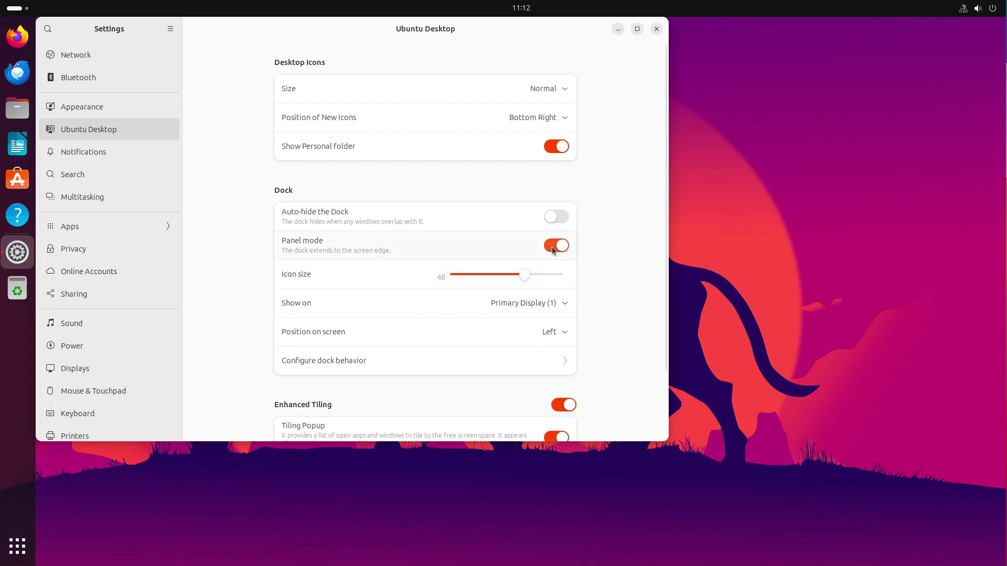
pyautogui.click(556, 246)
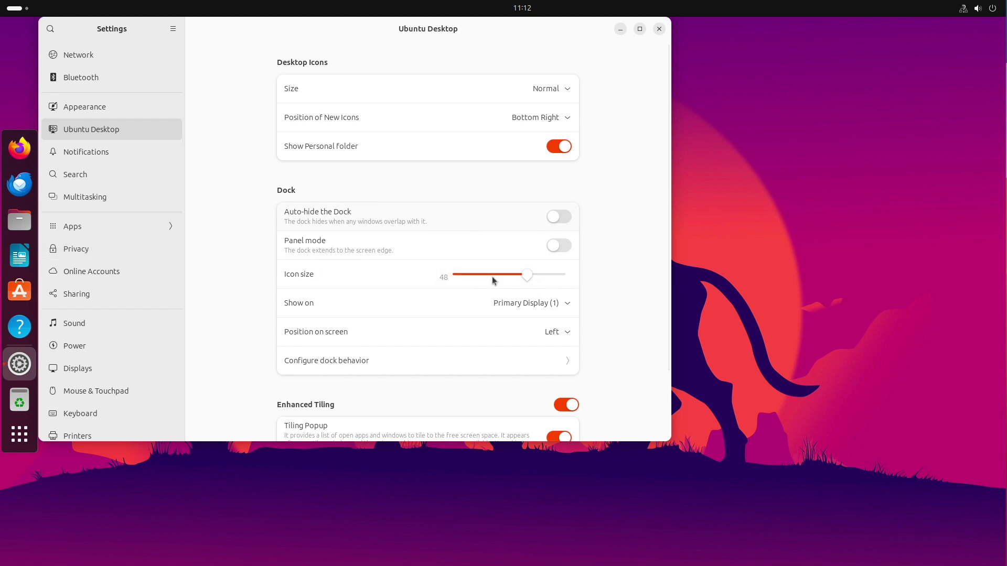
# Set the dock's Position on screen to Bottom.
pyautogui.click(559, 336)
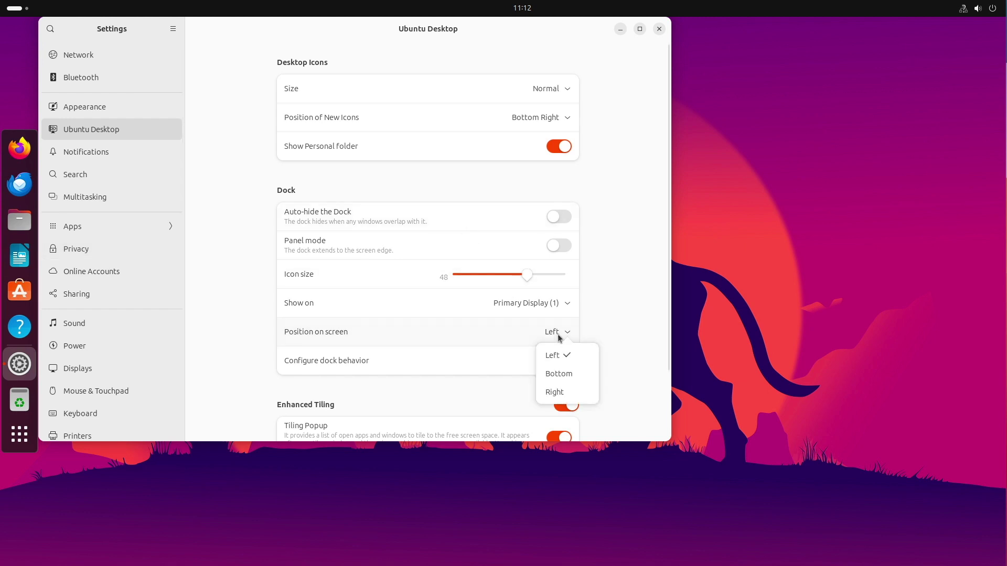
pyautogui.click(557, 374)
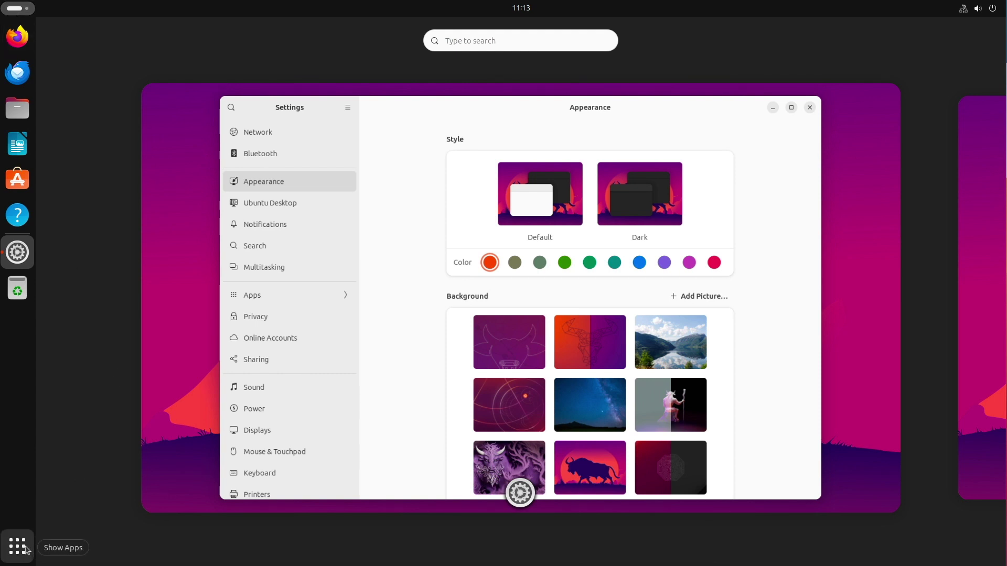
# Show the app grid, then open Files on the Home folder with Super+E.
pyautogui.click(25, 549)
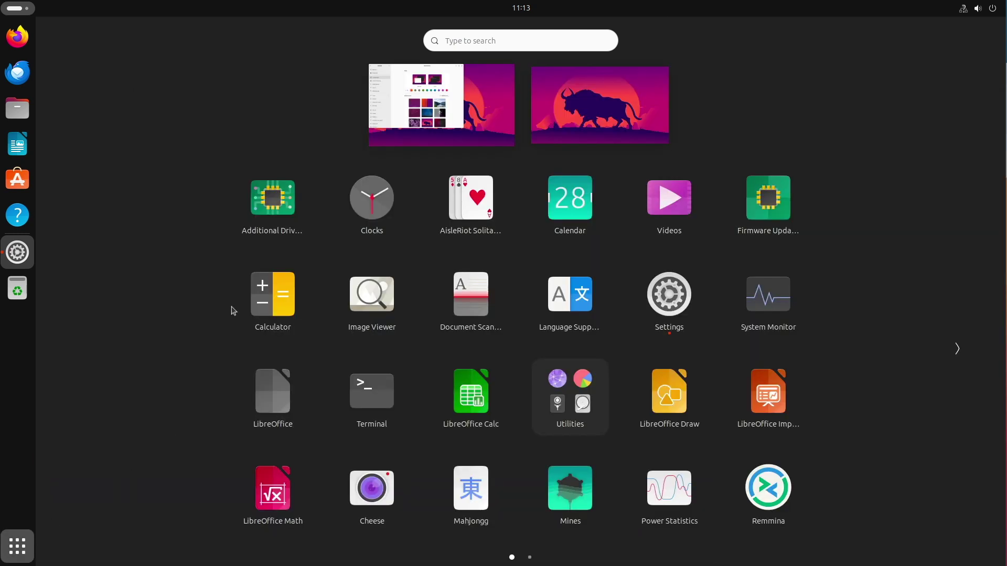
pyautogui.press('super+e')
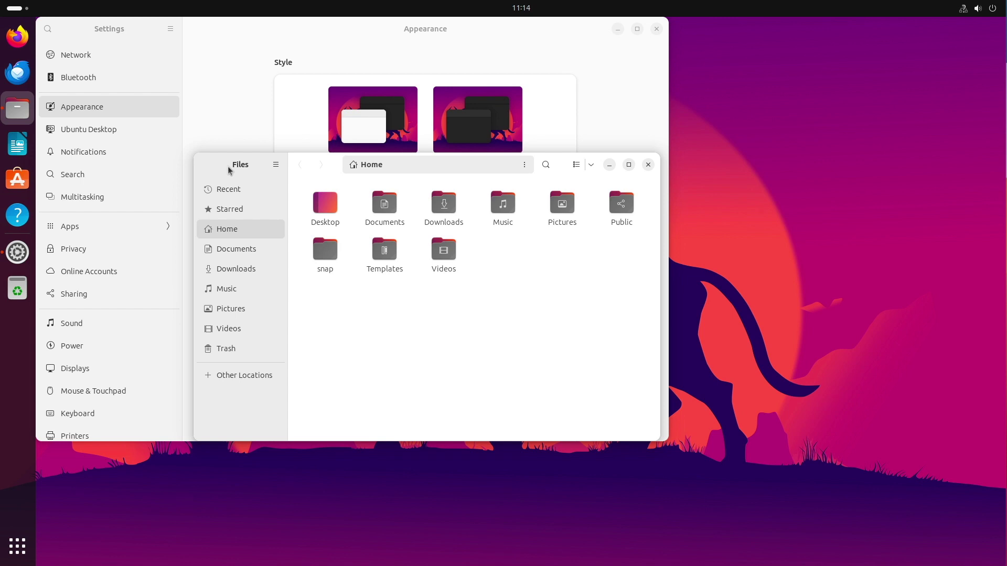
# Show the Ubuntu Desktop settings page and launch Calculator from the app grid.
pyautogui.click(88, 129)
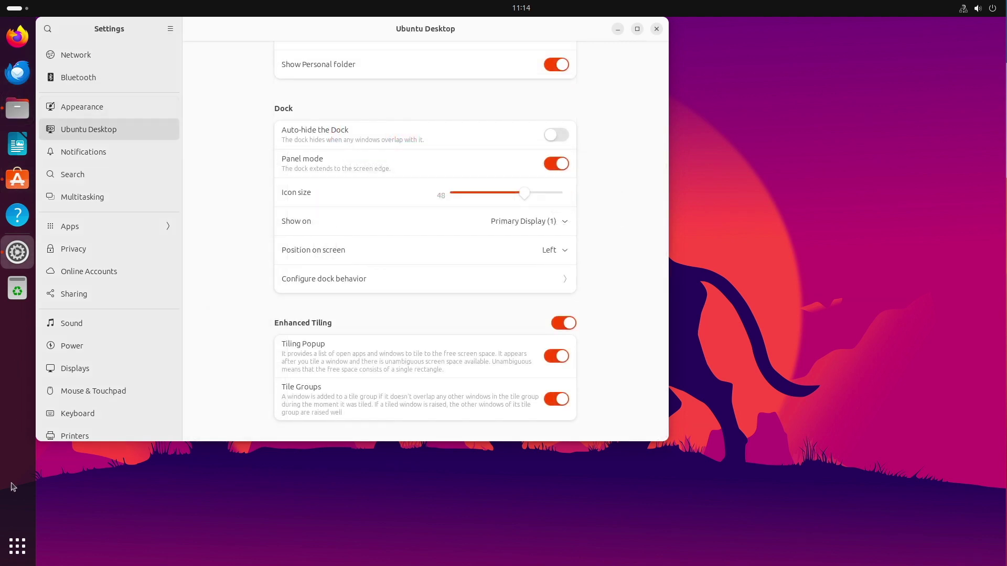
pyautogui.click(17, 546)
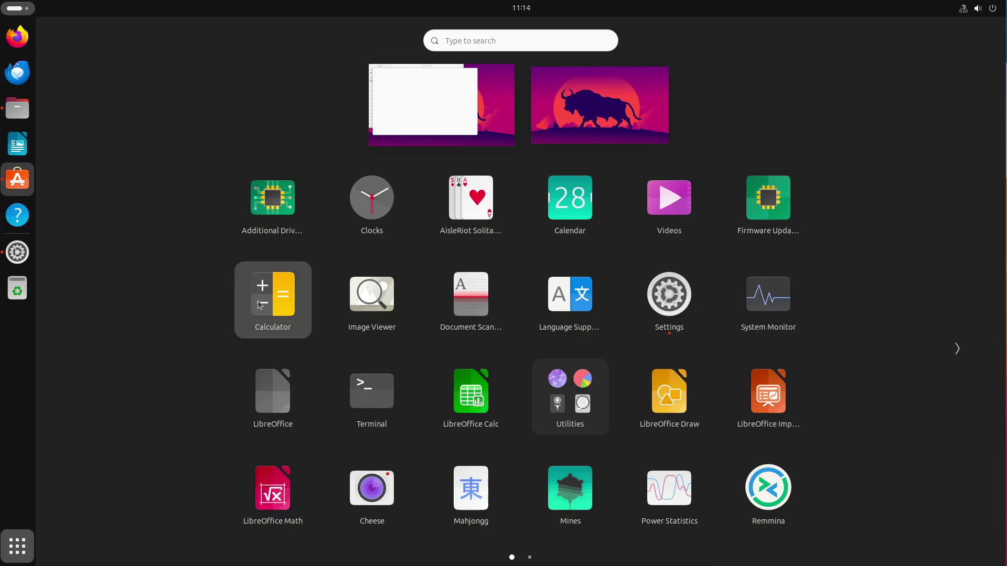
pyautogui.click(257, 300)
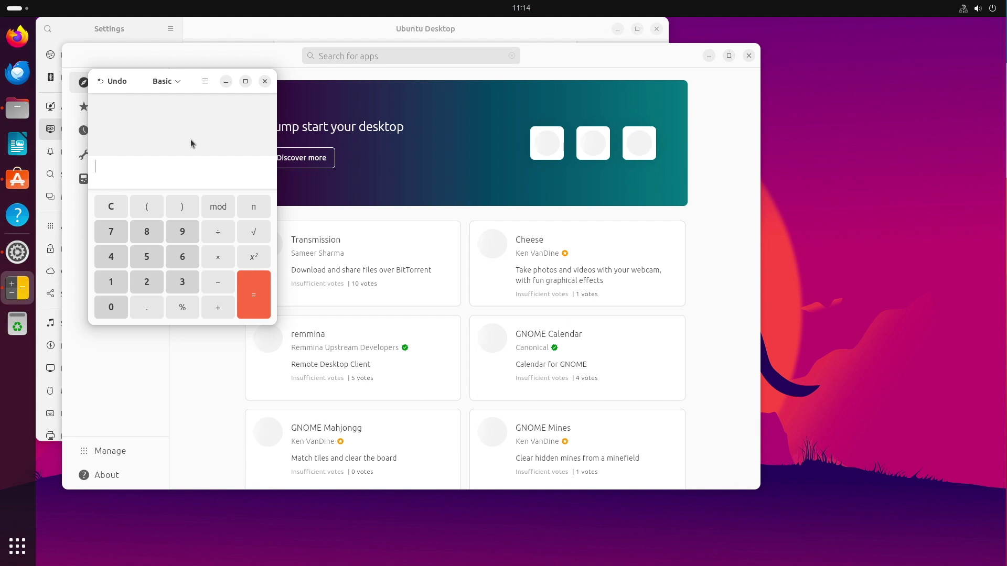
# Tile Settings right, with Files left and Calculator bottom-left, then close Settings.
pyautogui.click(242, 38)
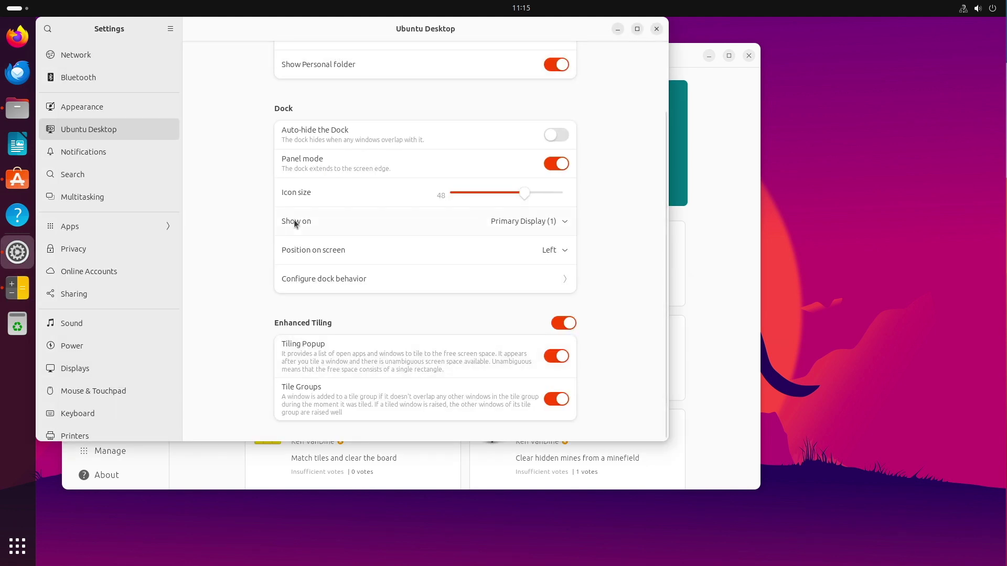
pyautogui.moveTo(419, 31); pyautogui.dragTo(895, 31)
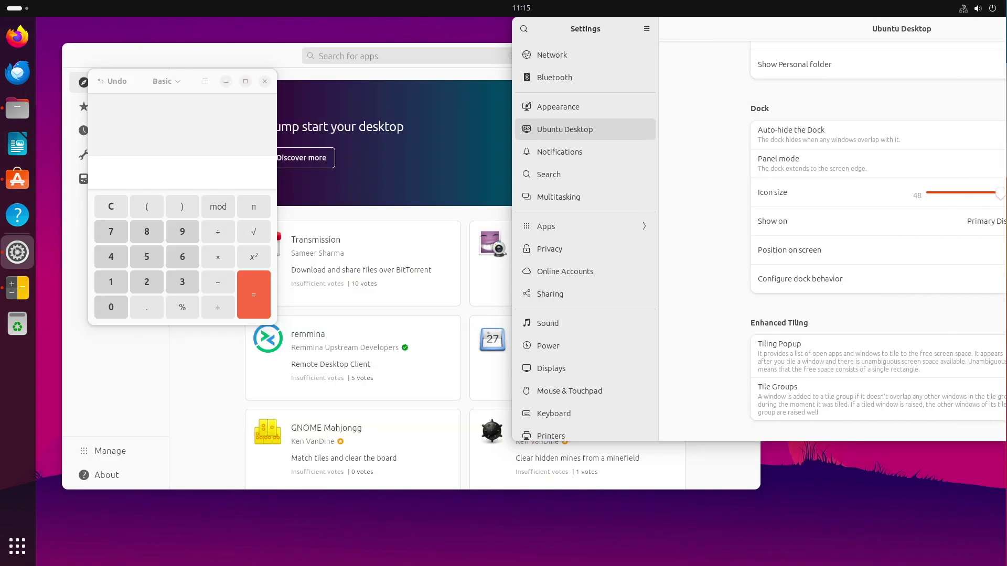
pyautogui.moveTo(997, 30); pyautogui.dragTo(999, 255)
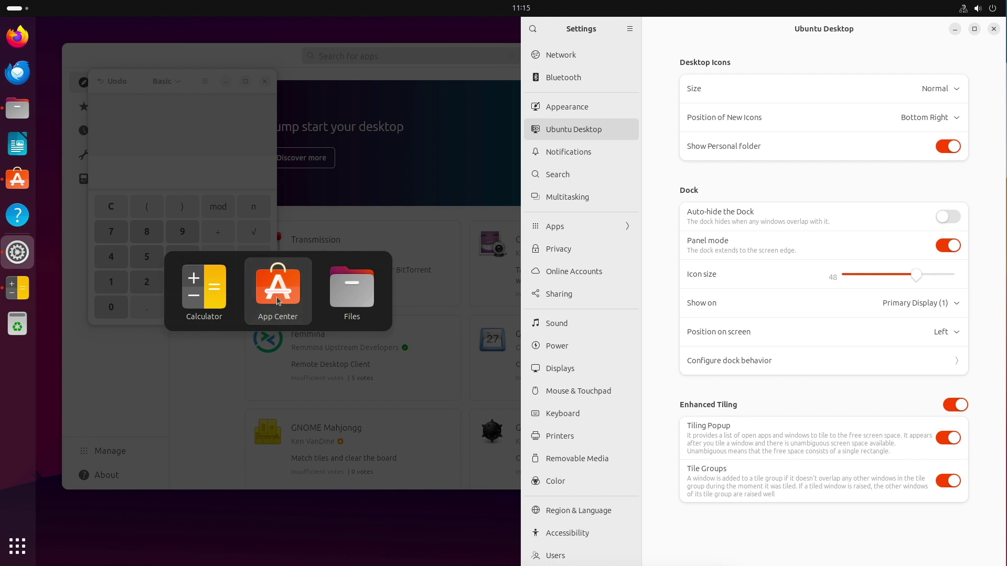
pyautogui.click(349, 298)
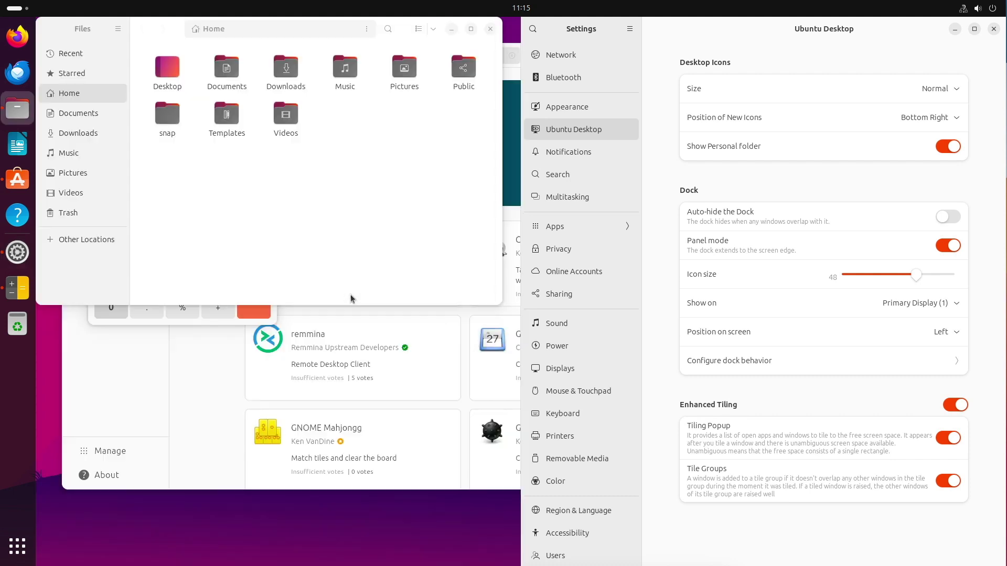
pyautogui.moveTo(155, 24); pyautogui.dragTo(6, 18)
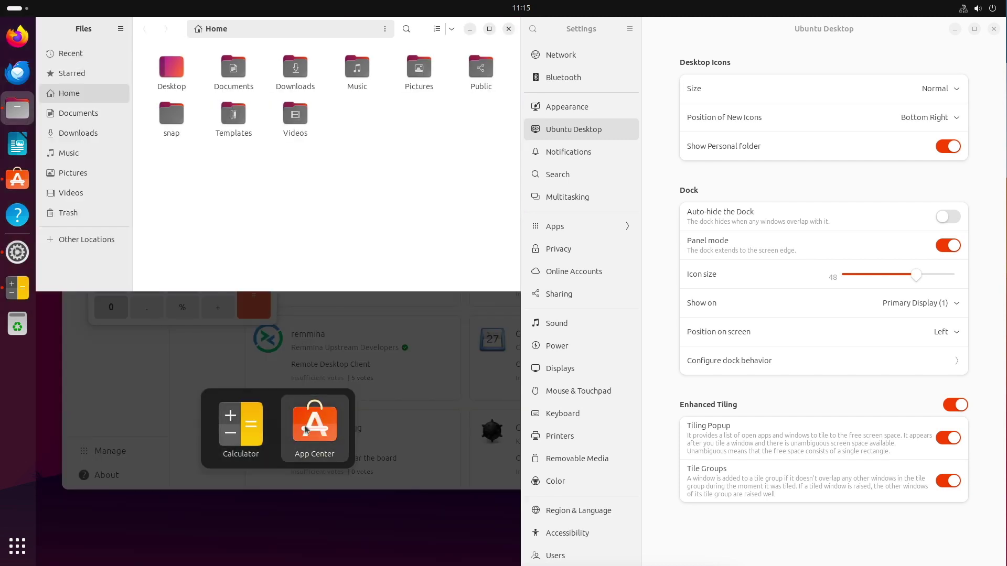
pyautogui.click(239, 427)
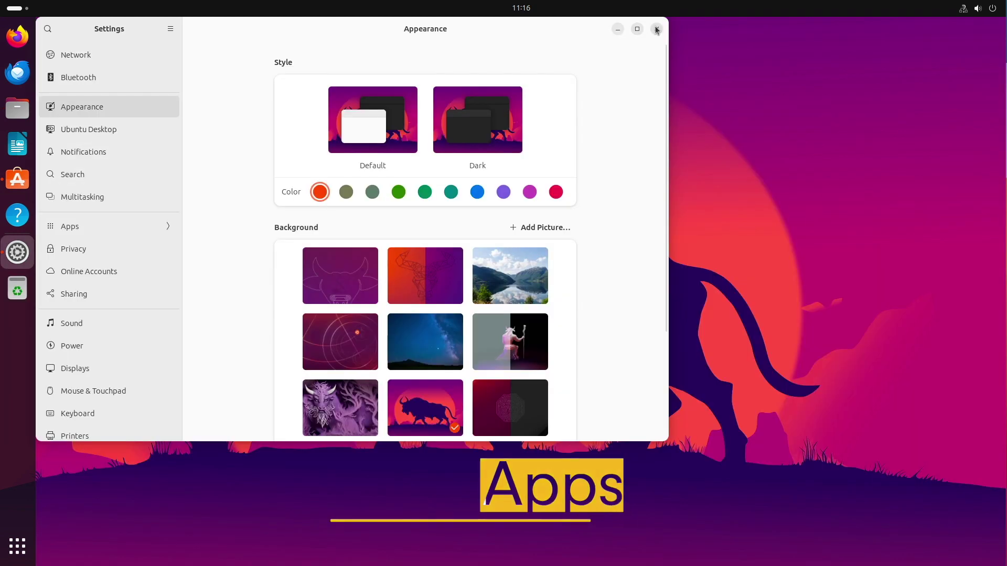
pyautogui.click(657, 28)
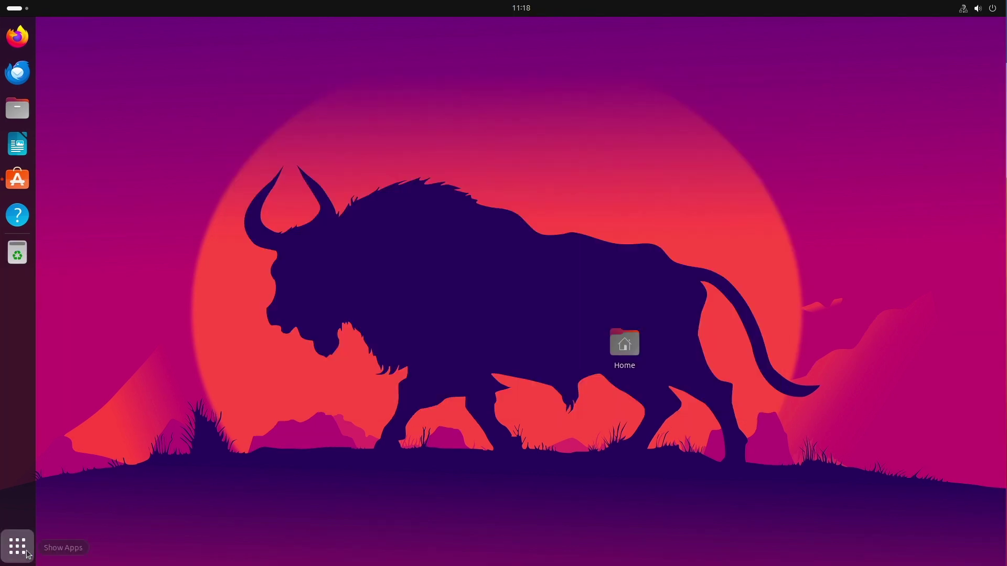
# Launch Firmware Updater from the app grid.
pyautogui.click(18, 546)
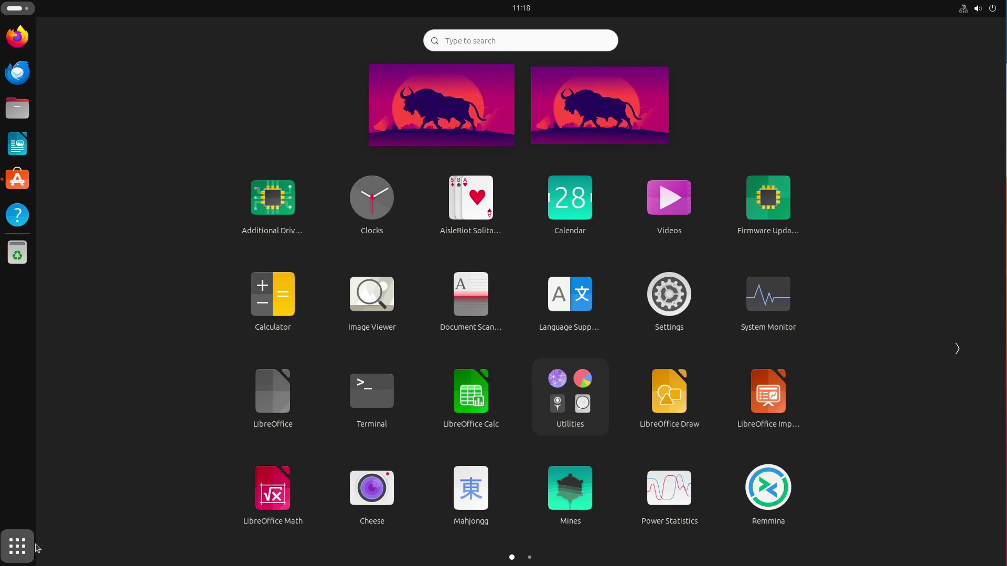
pyautogui.click(749, 221)
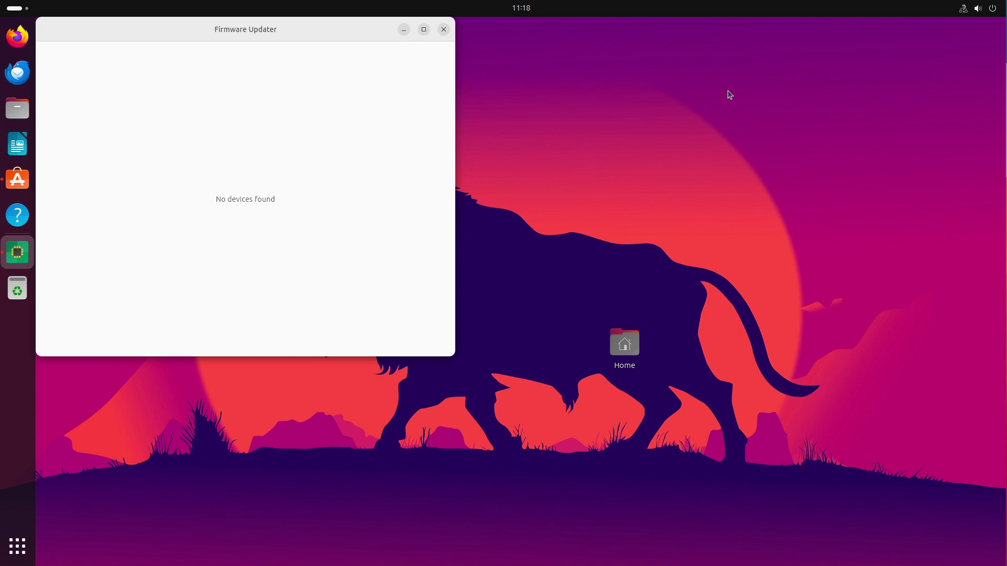
# Centre and minimise Firmware Updater, then view App Center's Manage page of installed apps.
pyautogui.moveTo(346, 42); pyautogui.dragTo(575, 86)
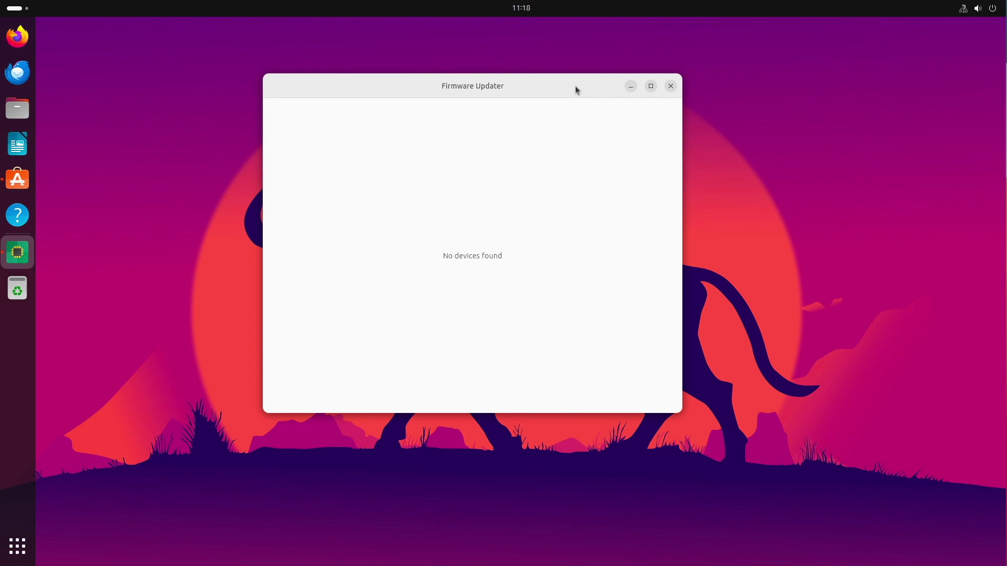
pyautogui.click(632, 89)
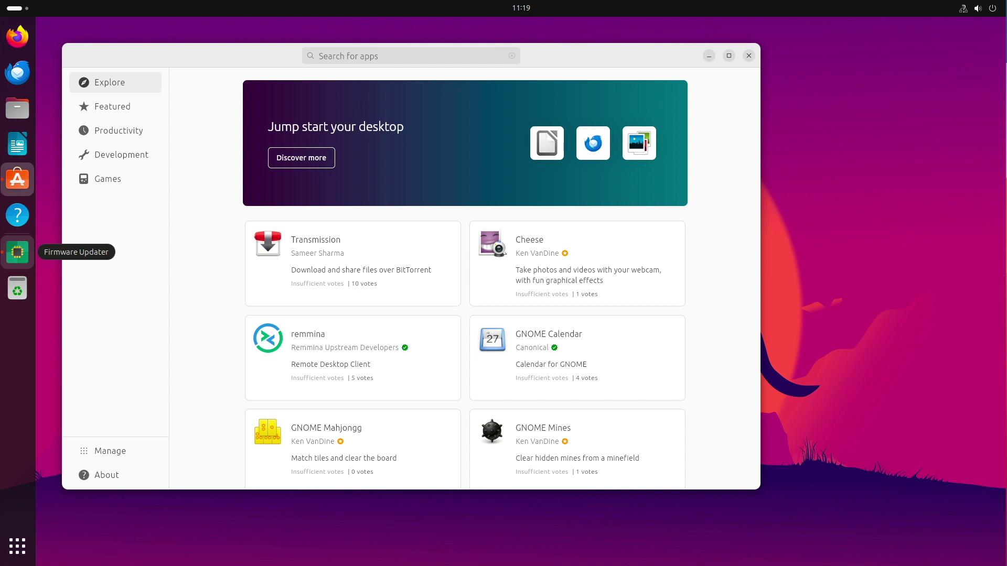
pyautogui.click(114, 452)
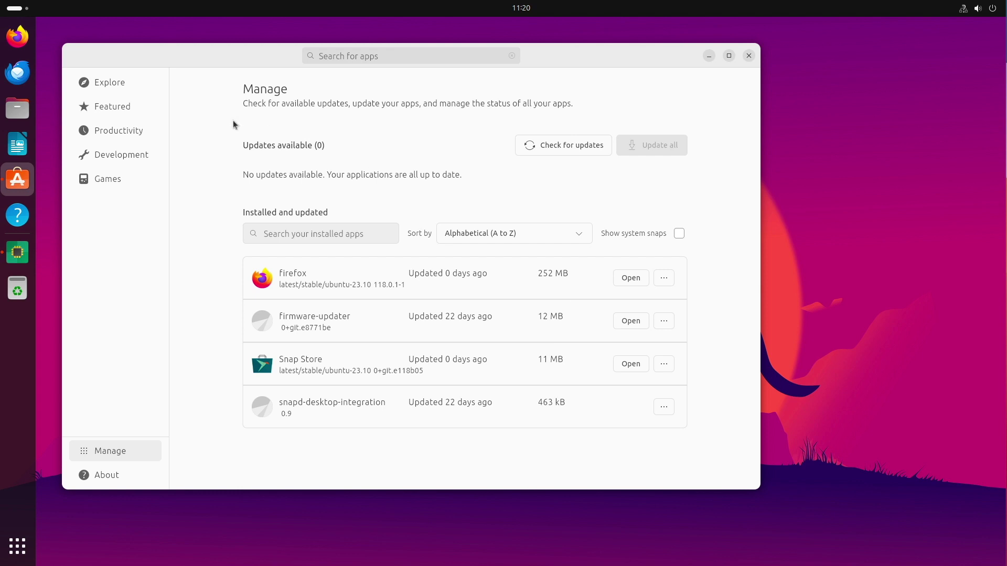
# Back on Explore, search the store for 'vlc', then 'gimp', then 'thunde'.
pyautogui.click(114, 86)
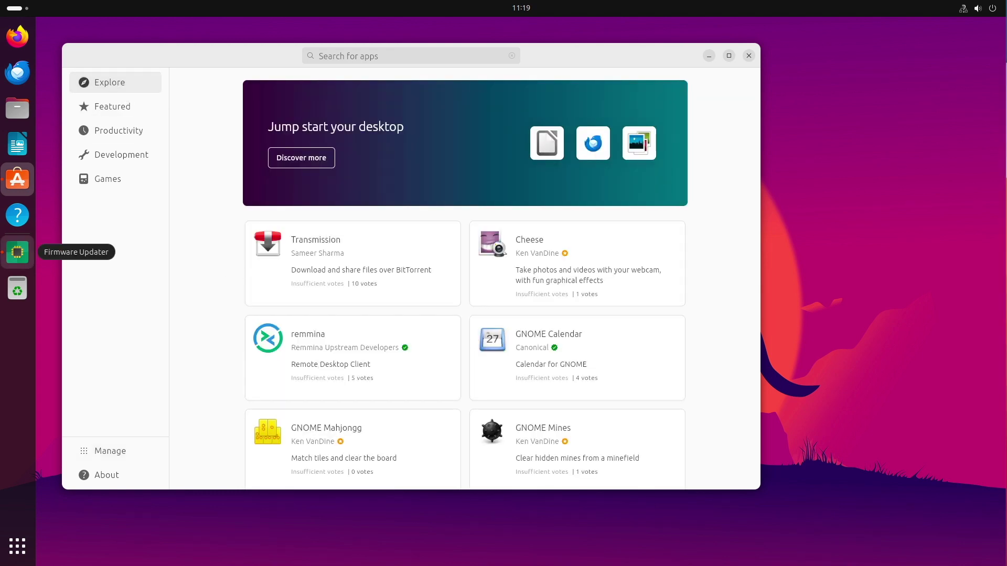
pyautogui.click(410, 56)
pyautogui.write('vlc')
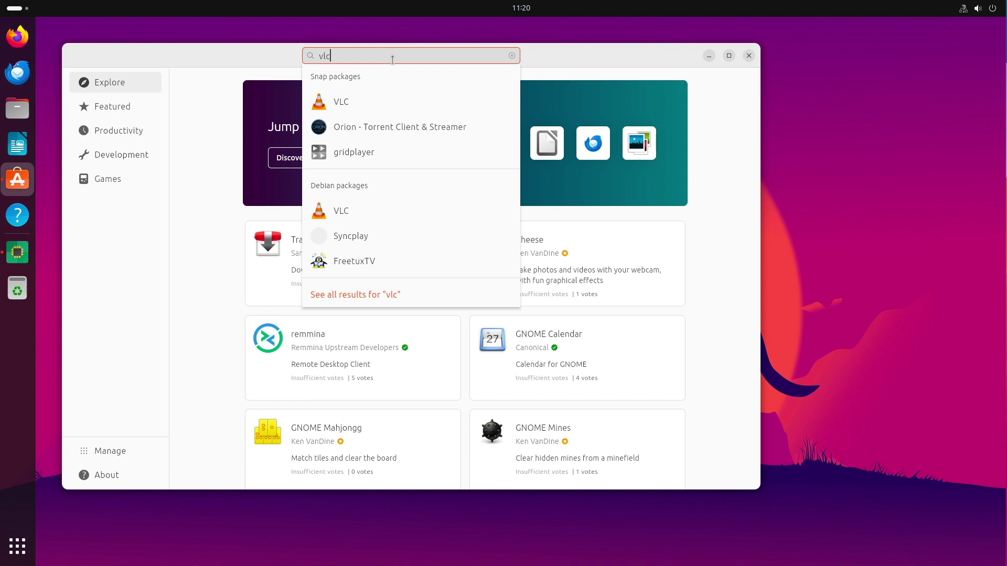
pyautogui.doubleClick(392, 59)
pyautogui.write('gimp')
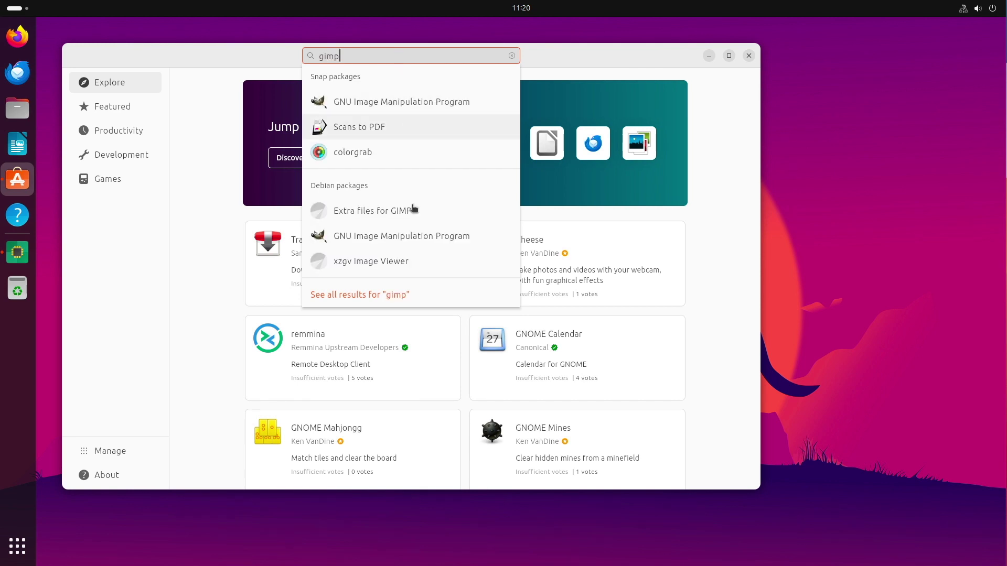
pyautogui.doubleClick(428, 56)
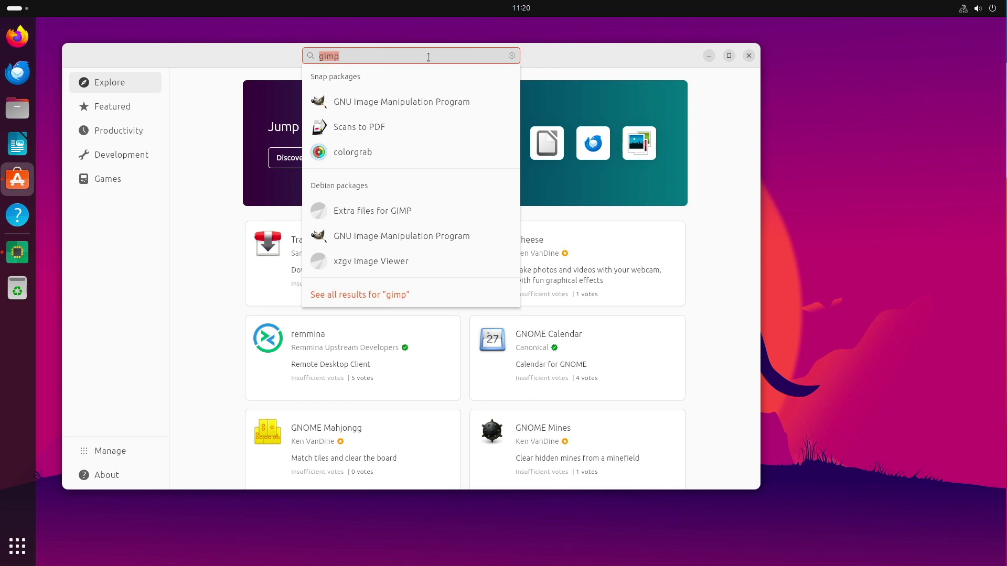
pyautogui.write('thunde')
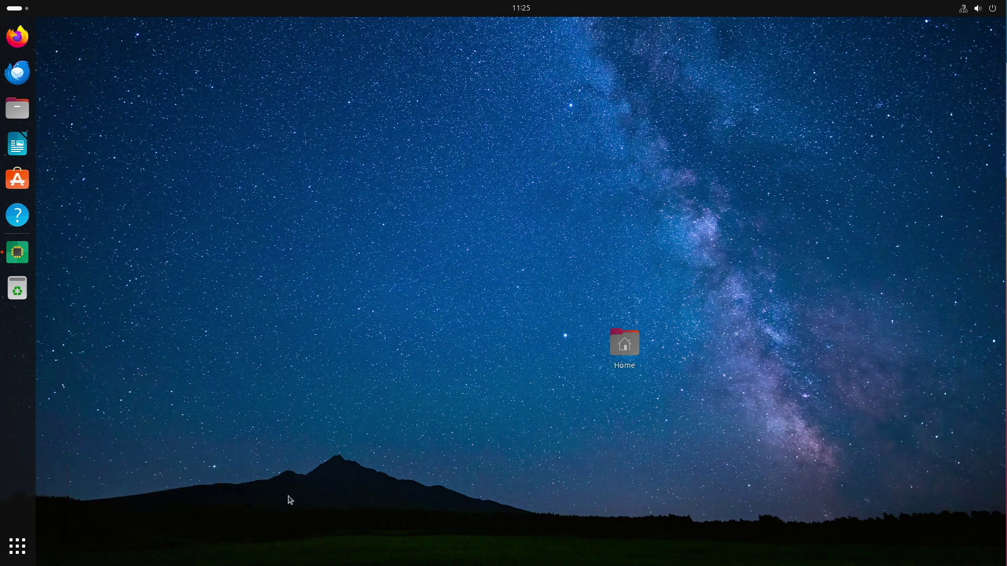
# Open Settings and Files, then move Settings to the lower right and shrink it.
pyautogui.click(15, 546)
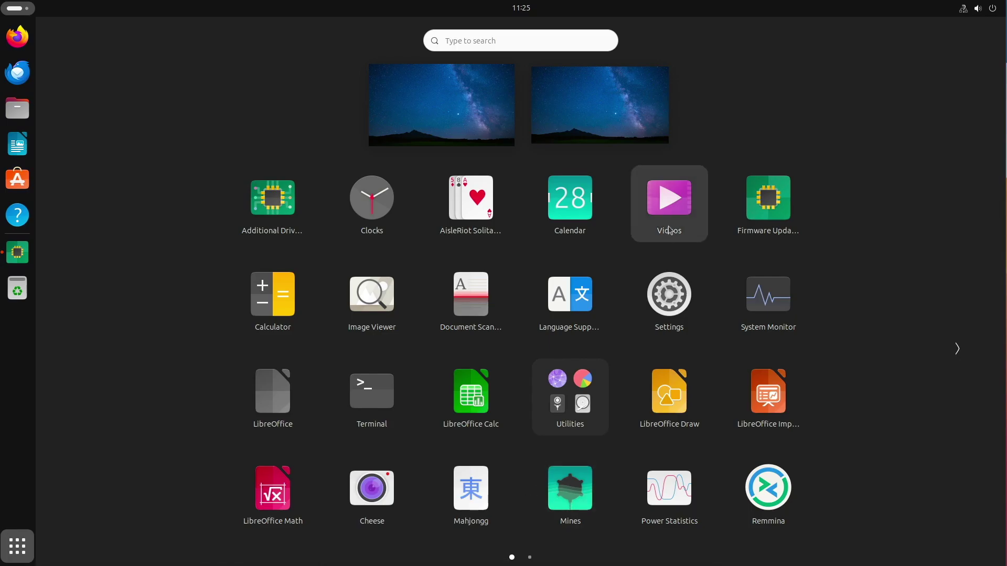
pyautogui.click(659, 318)
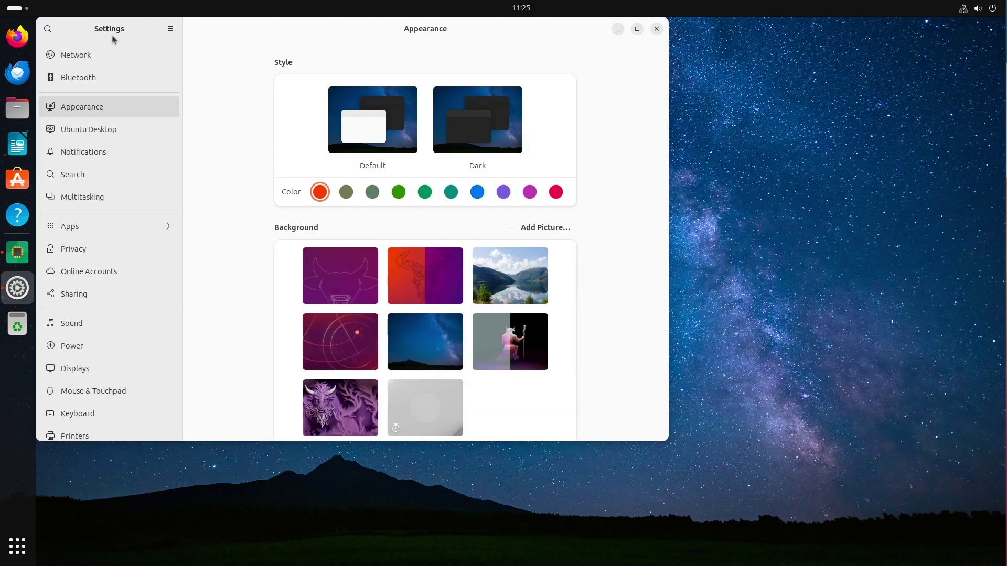
pyautogui.click(17, 108)
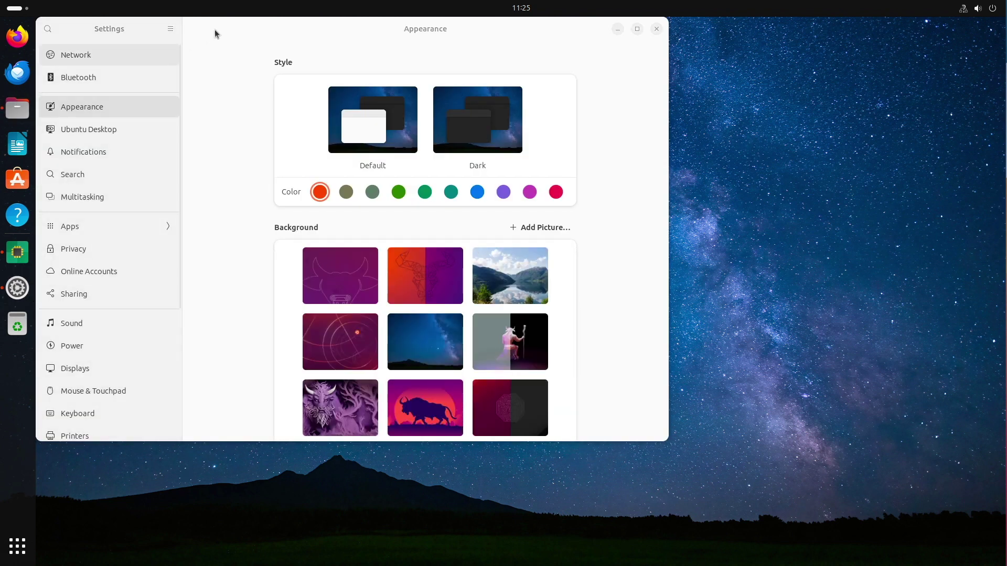
pyautogui.click(529, 42)
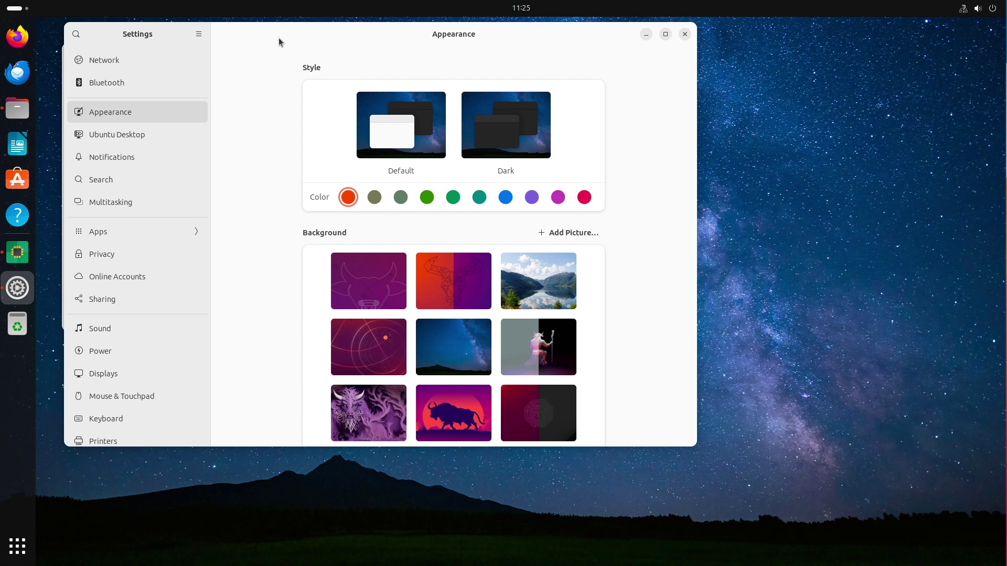
pyautogui.moveTo(278, 38); pyautogui.dragTo(554, 104)
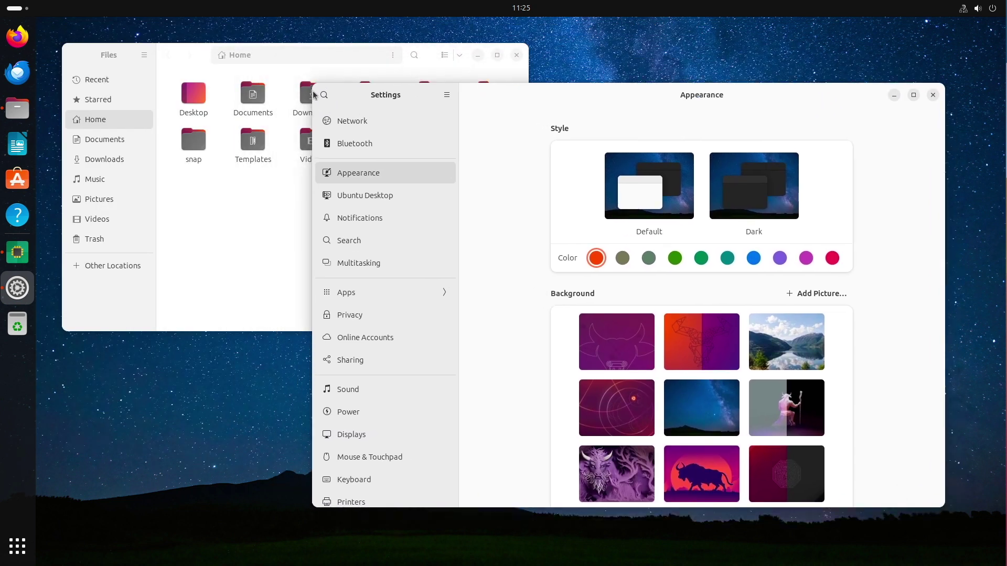
pyautogui.moveTo(310, 85); pyautogui.dragTo(540, 120)
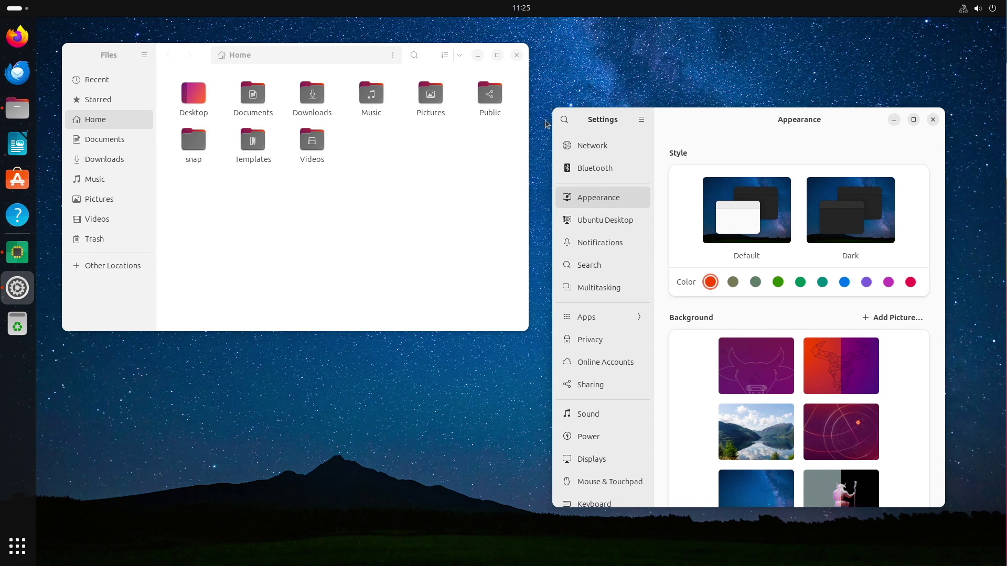
# Select the Templates and Videos folders in Files, then apply the Dark style.
pyautogui.click(335, 171)
pyautogui.moveTo(397, 222); pyautogui.dragTo(248, 132)
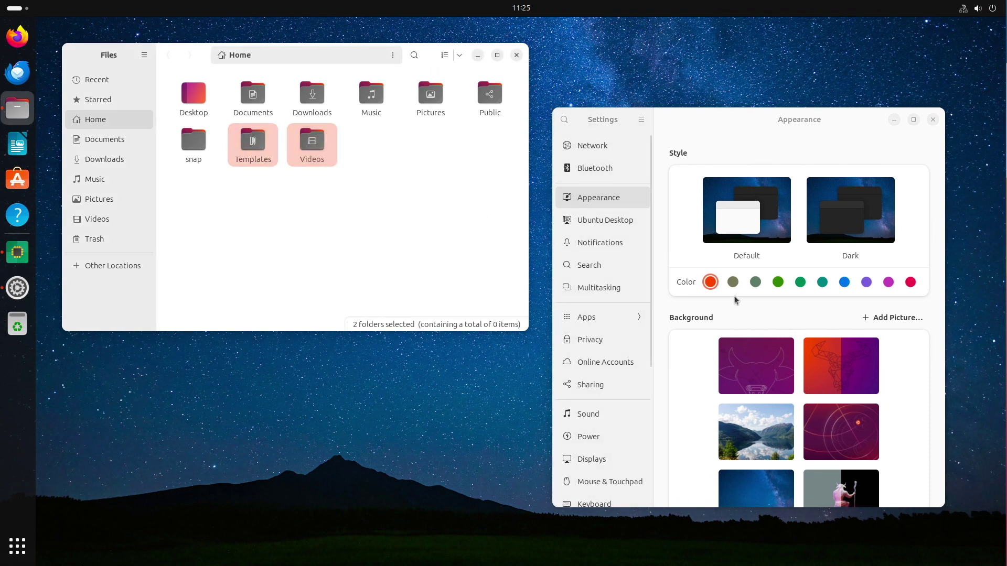
pyautogui.click(737, 285)
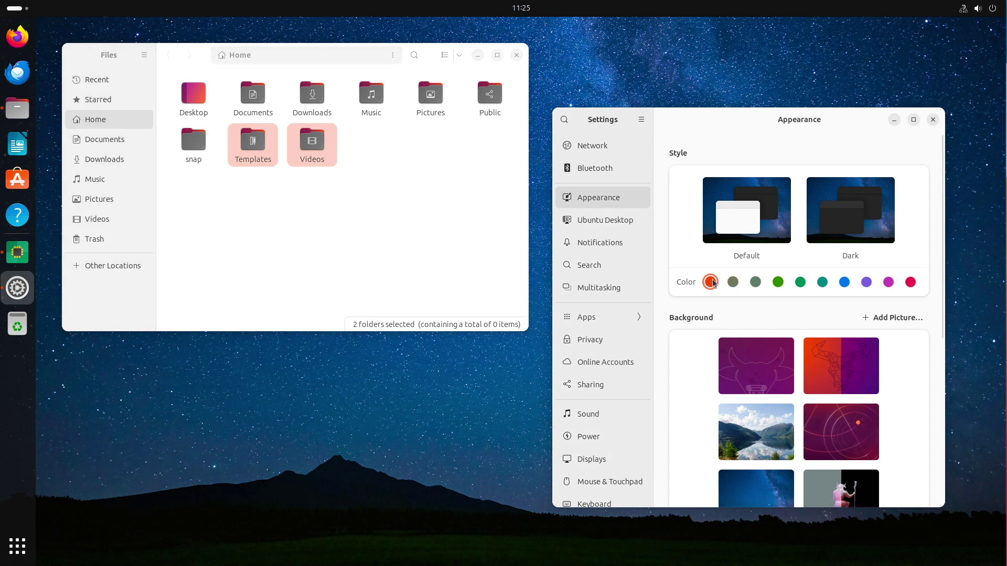
pyautogui.click(852, 221)
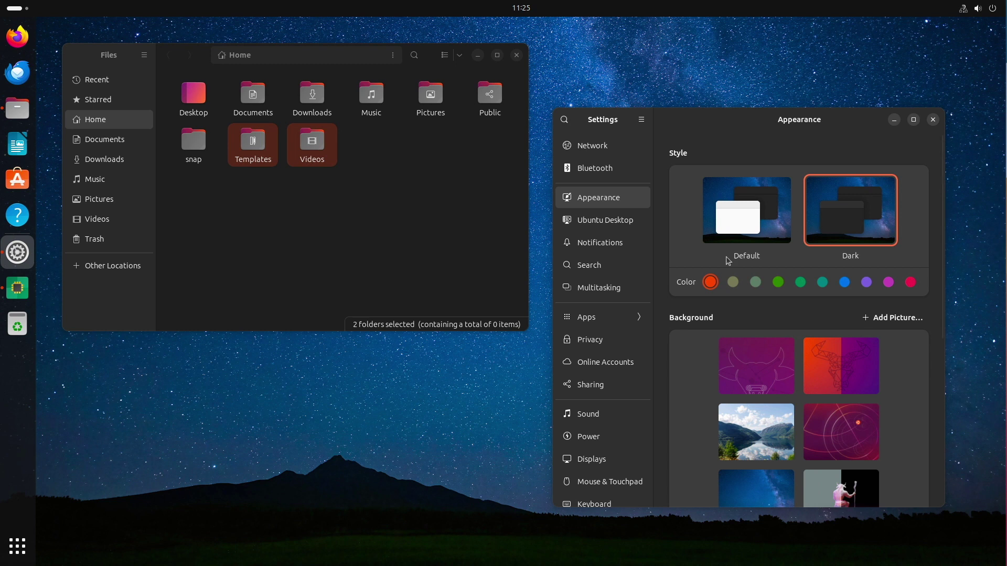
# With Dark style, preview the sage, green, teal, blue, purple, magenta and red accents.
pyautogui.click(733, 282)
pyautogui.click(758, 283)
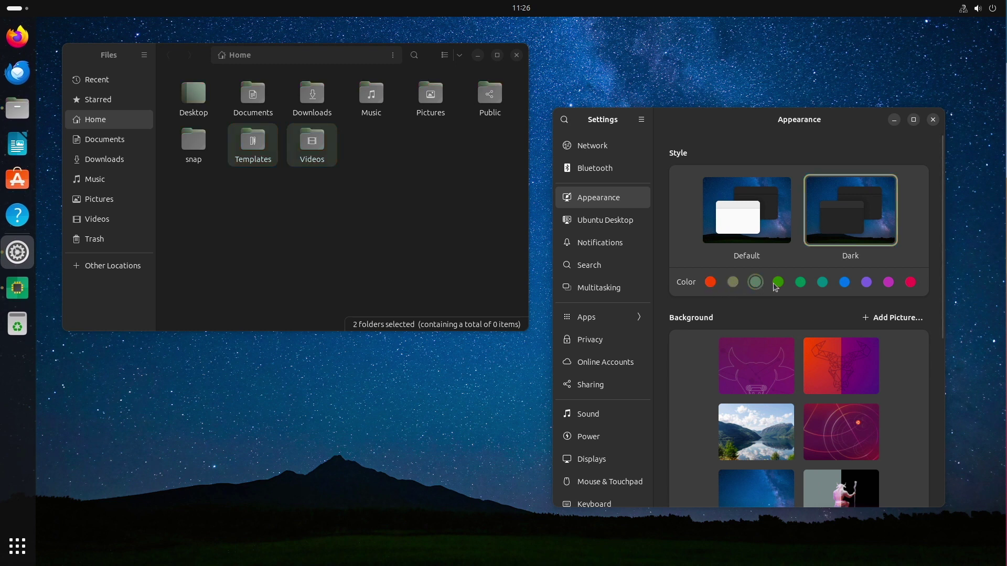
pyautogui.click(777, 283)
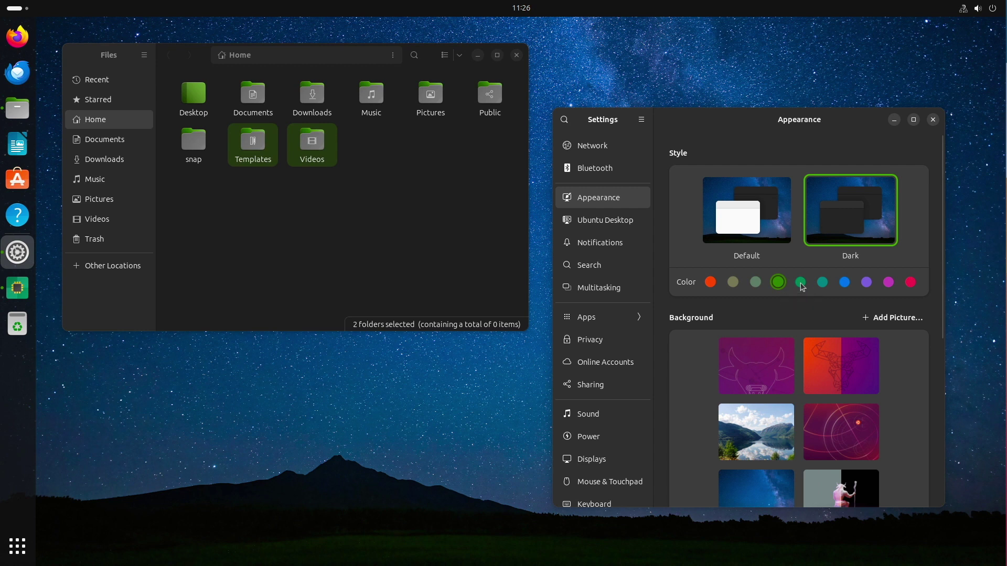
pyautogui.click(823, 283)
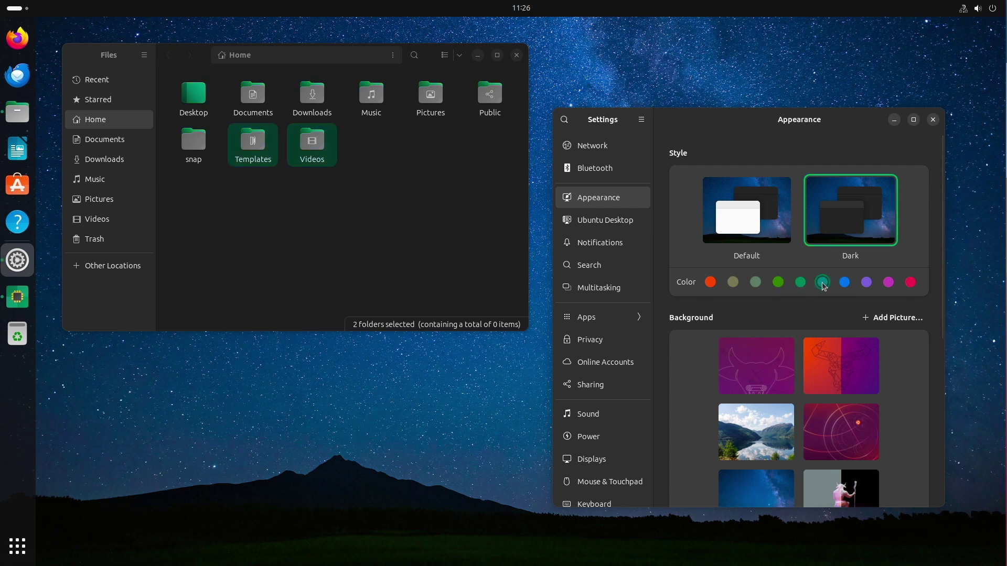
pyautogui.click(845, 283)
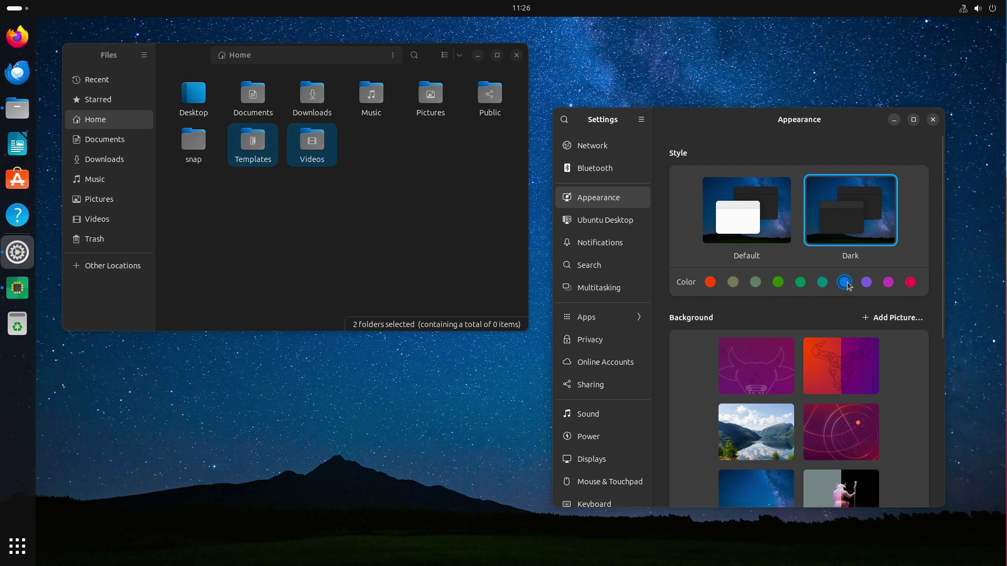
pyautogui.click(866, 283)
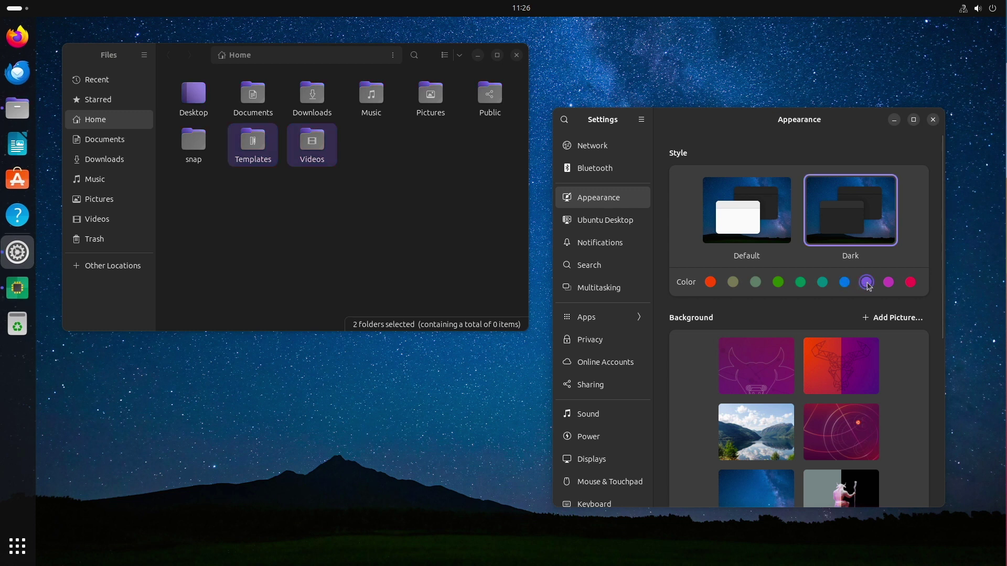
pyautogui.click(888, 283)
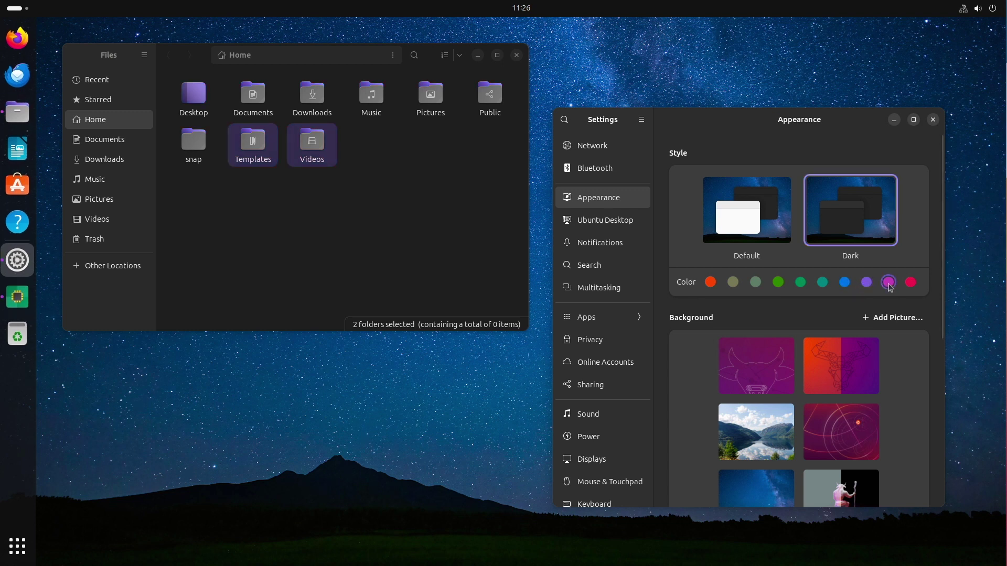
pyautogui.click(912, 283)
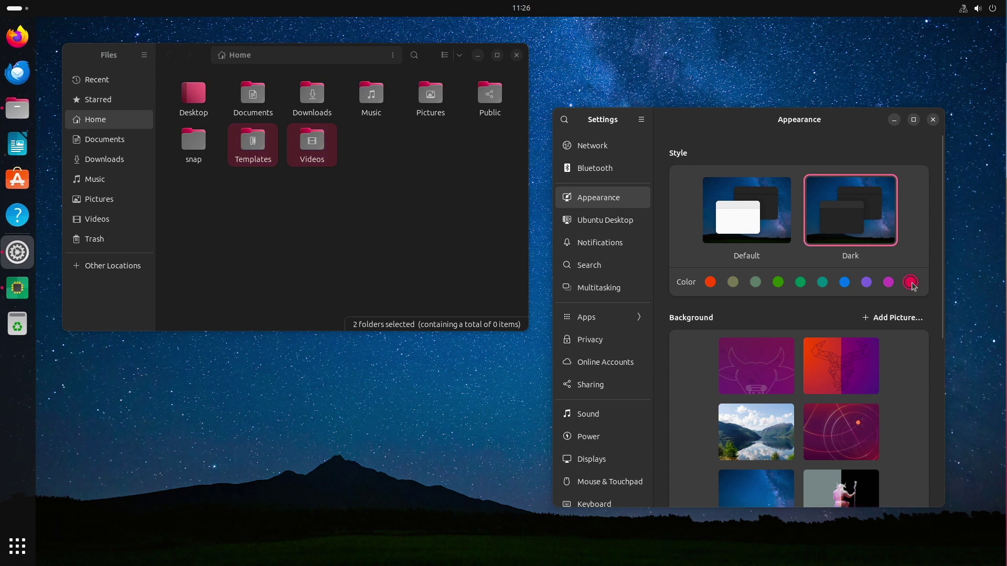
# Return to Default style, step accents back from magenta to orange, then open App Center.
pyautogui.click(774, 216)
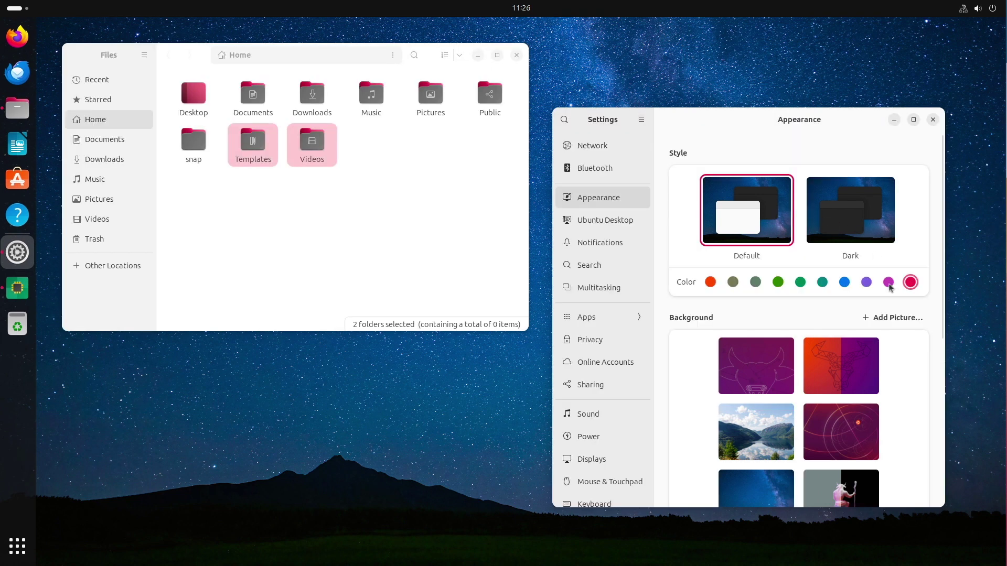
pyautogui.click(890, 287)
pyautogui.click(866, 283)
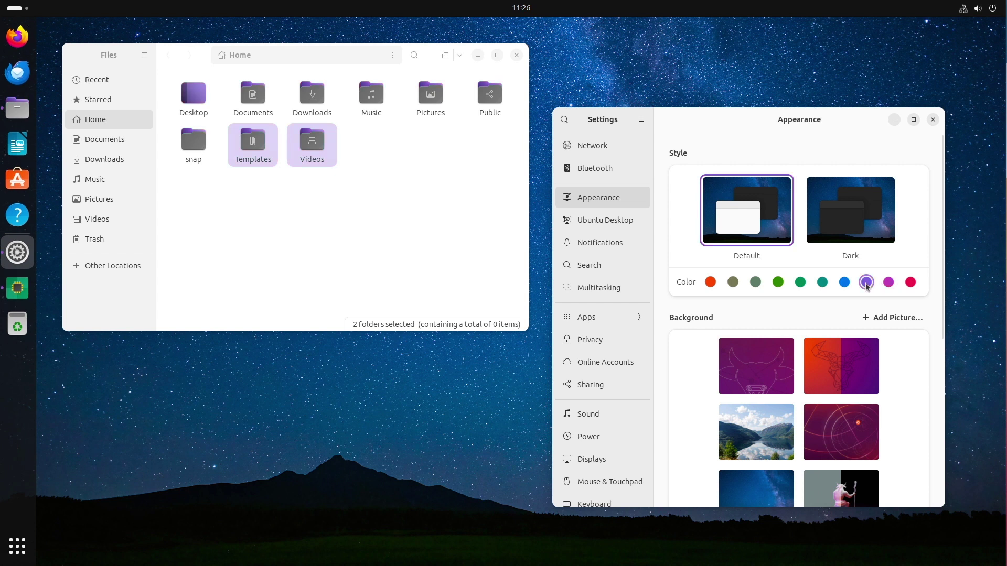
pyautogui.click(846, 284)
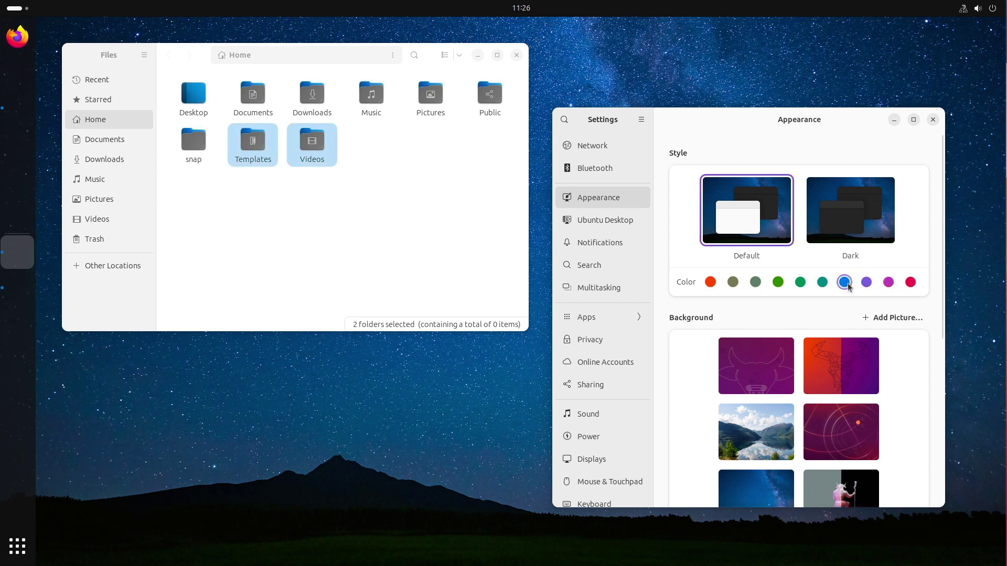
pyautogui.click(825, 285)
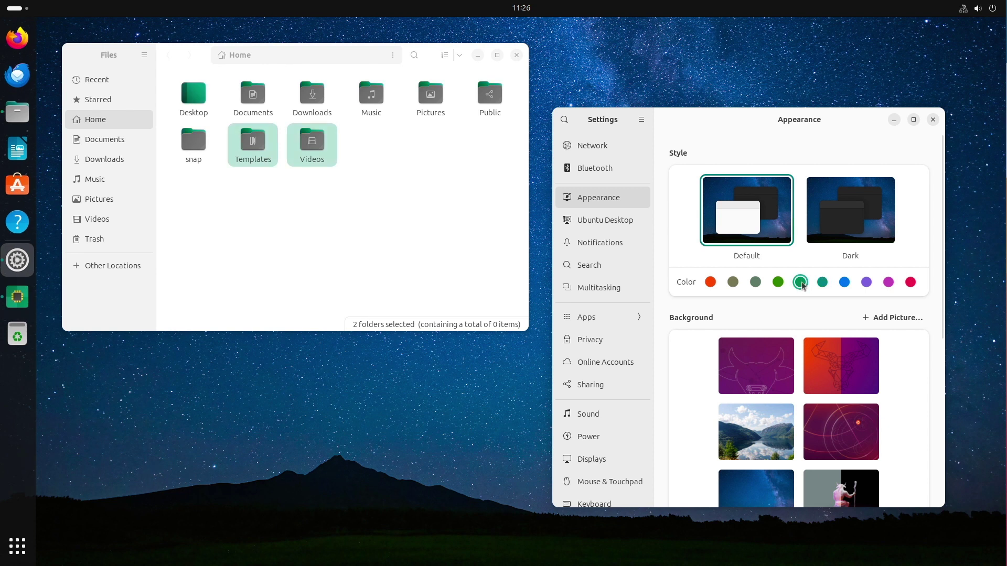
pyautogui.click(801, 284)
pyautogui.click(778, 283)
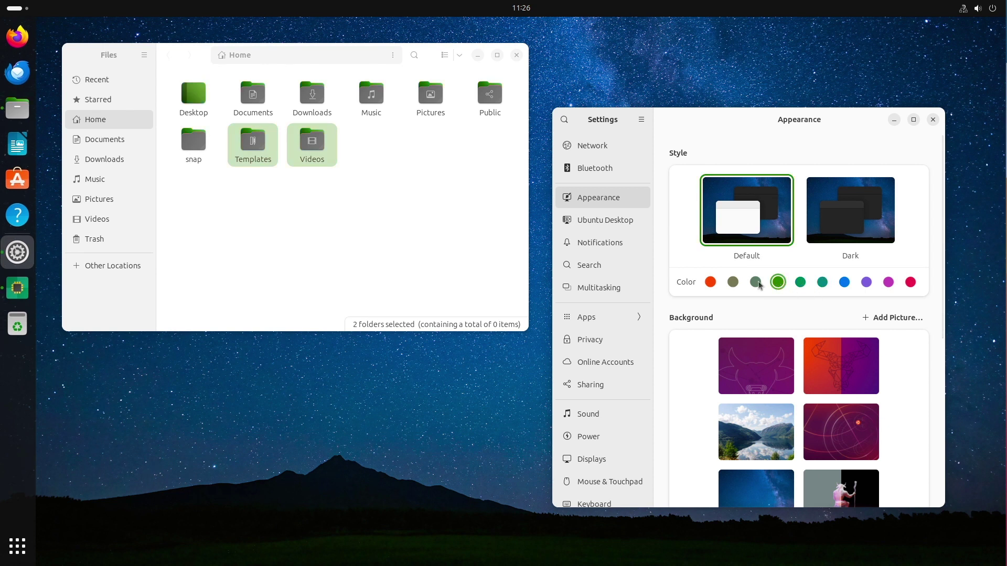
pyautogui.click(755, 284)
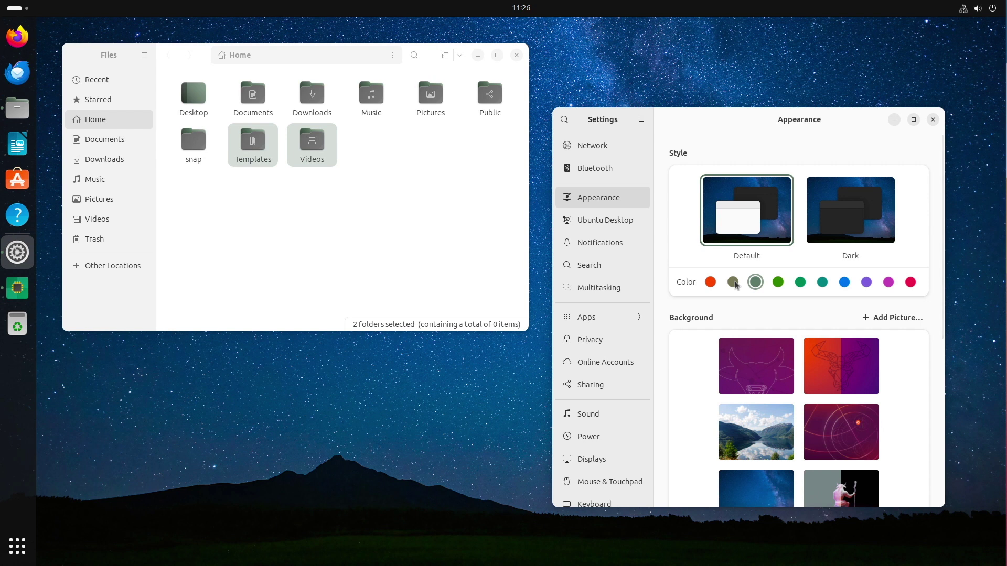
pyautogui.click(734, 284)
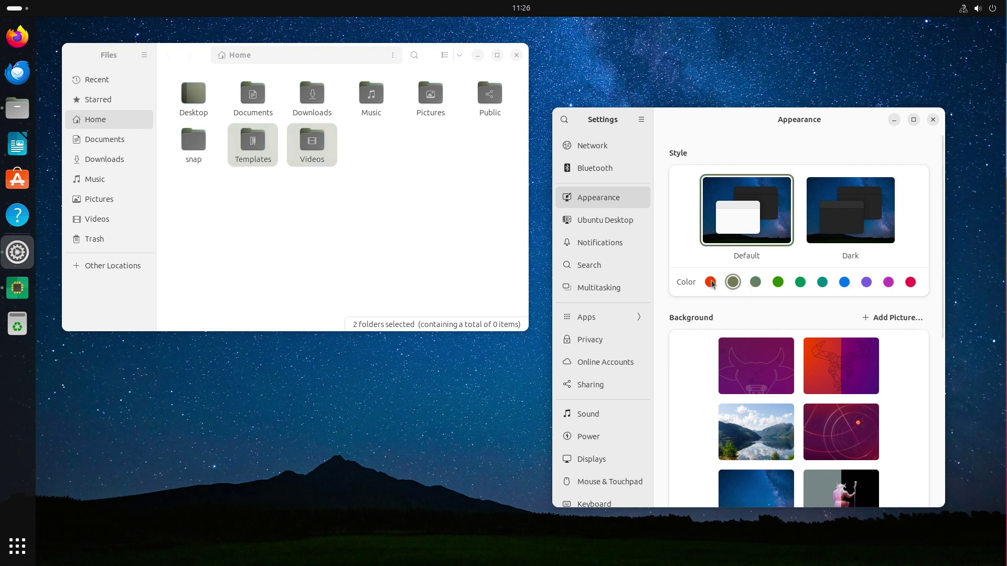
pyautogui.click(711, 282)
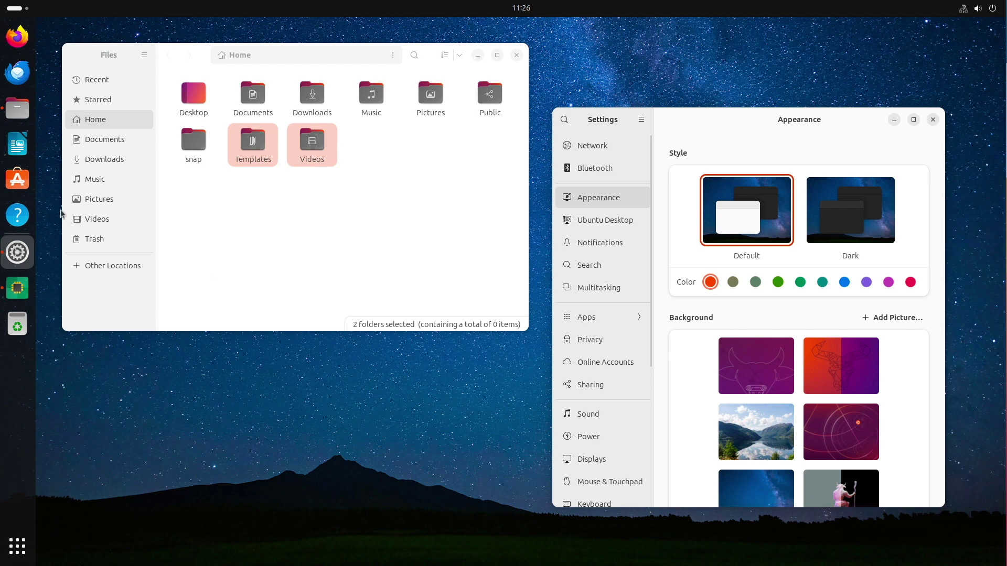
pyautogui.click(17, 179)
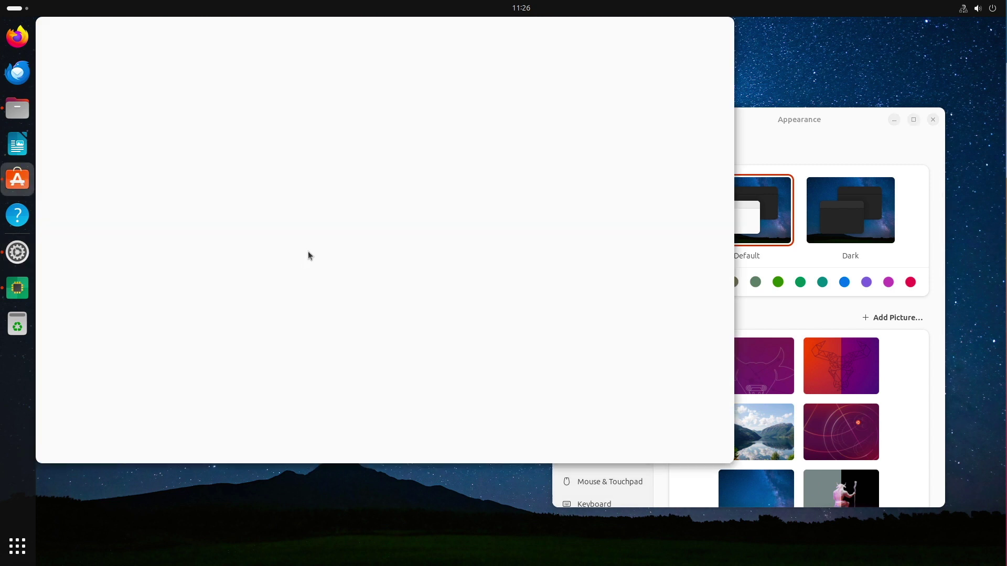
# Move the App Center window and browse the full Featured snaps list.
pyautogui.moveTo(242, 34); pyautogui.dragTo(405, 67)
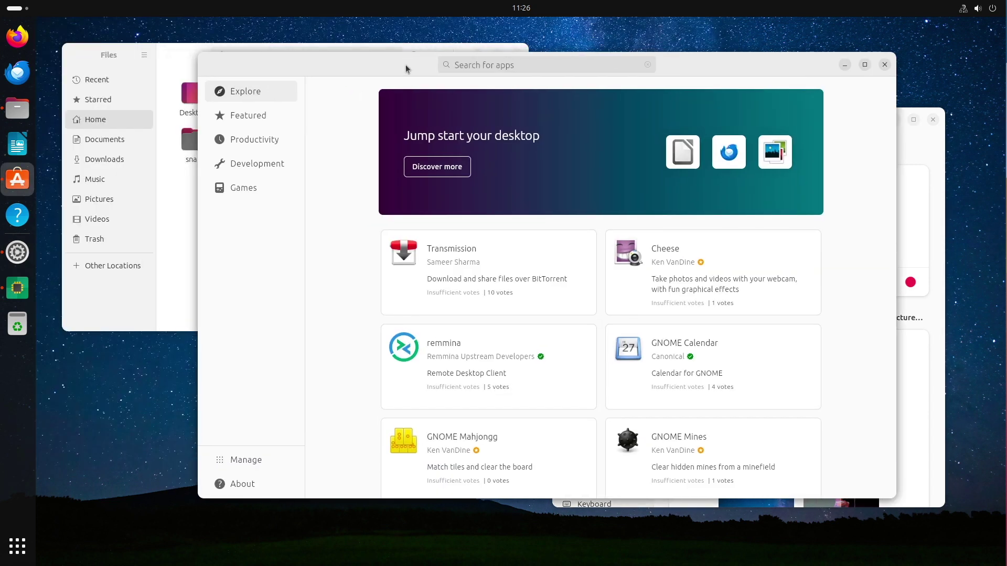
pyautogui.scroll(-2, 572, 298)
pyautogui.scroll(-5, 571, 297)
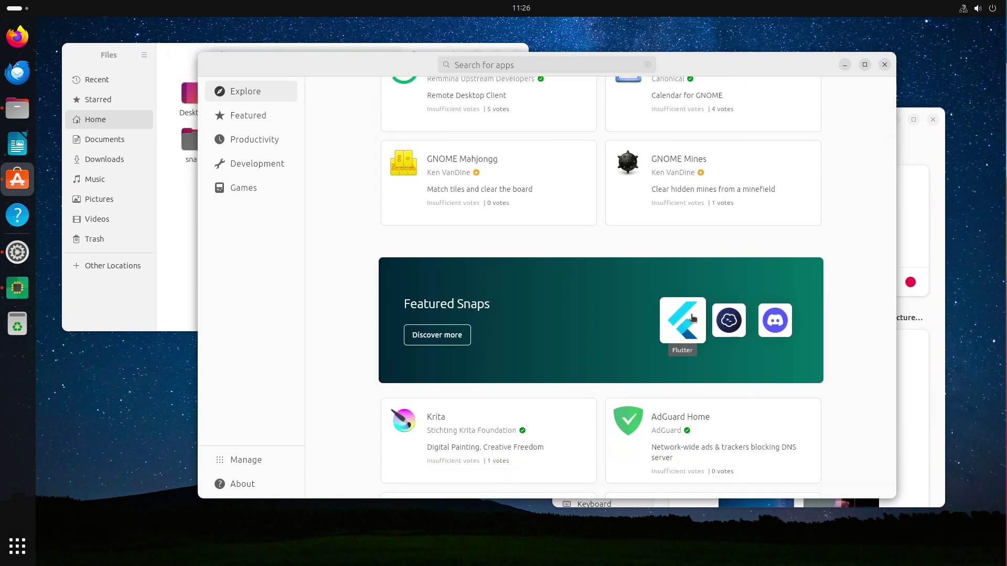
pyautogui.click(417, 337)
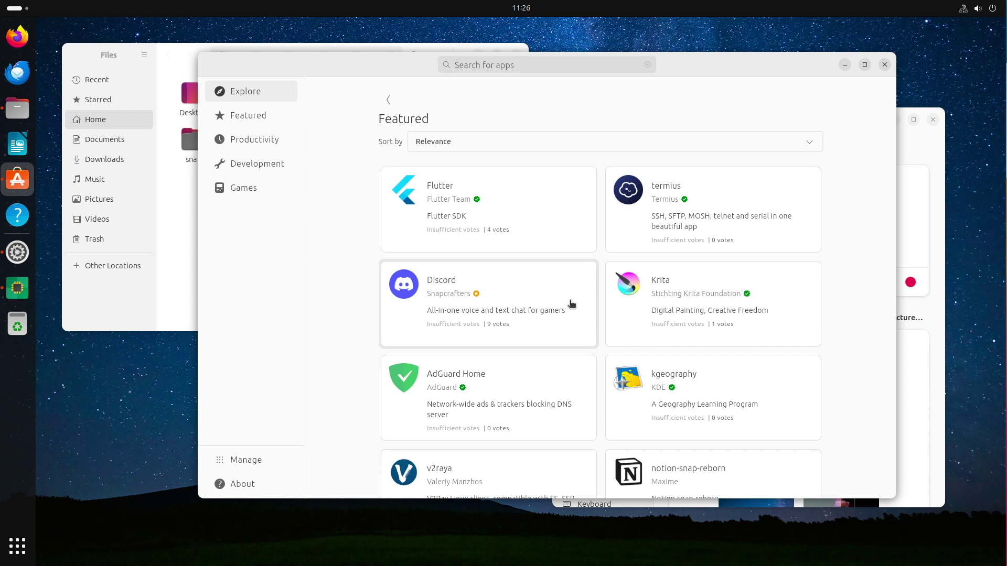
pyautogui.scroll(-2, 609, 283)
pyautogui.scroll(-6, 608, 284)
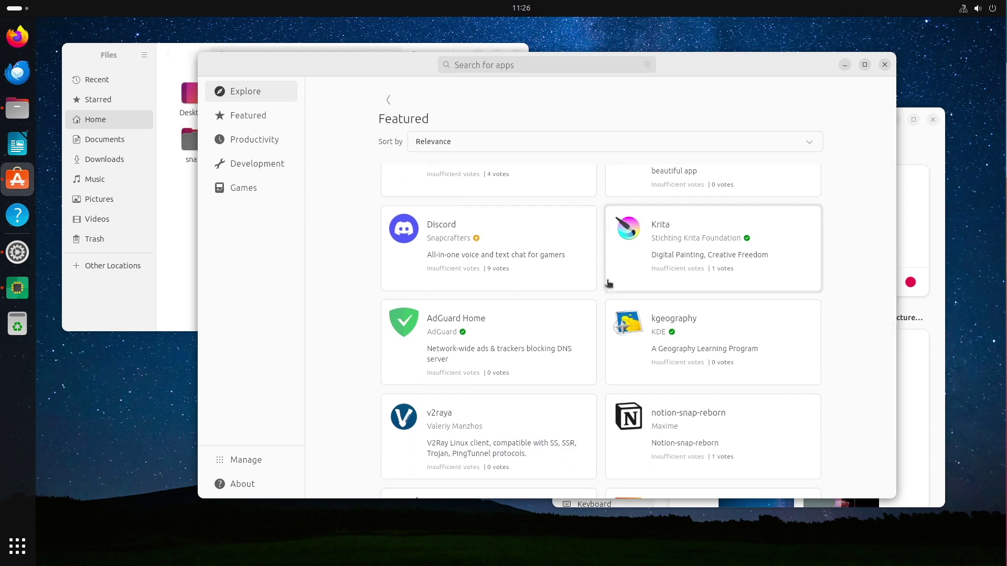
pyautogui.scroll(-1, 609, 283)
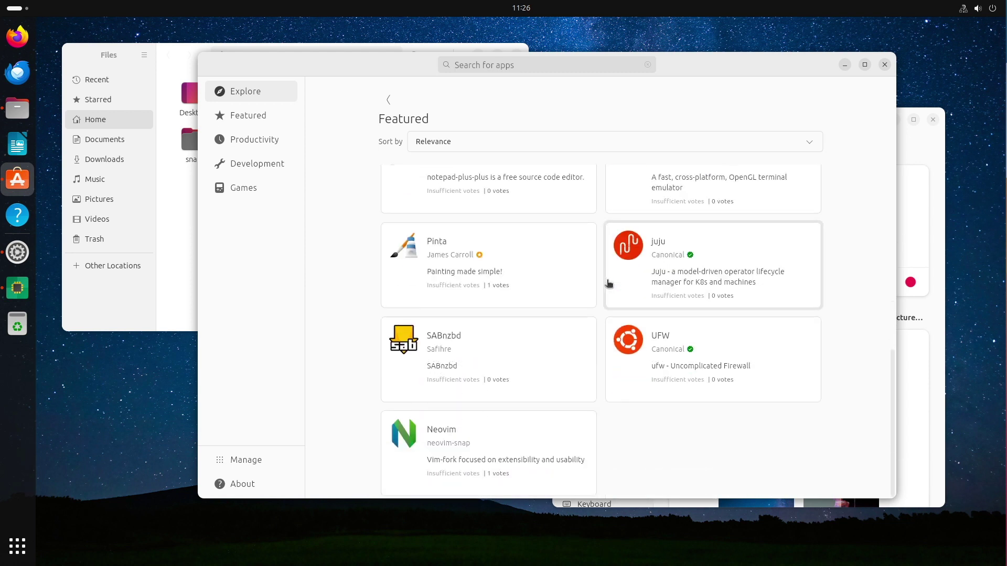
pyautogui.scroll(8, 608, 284)
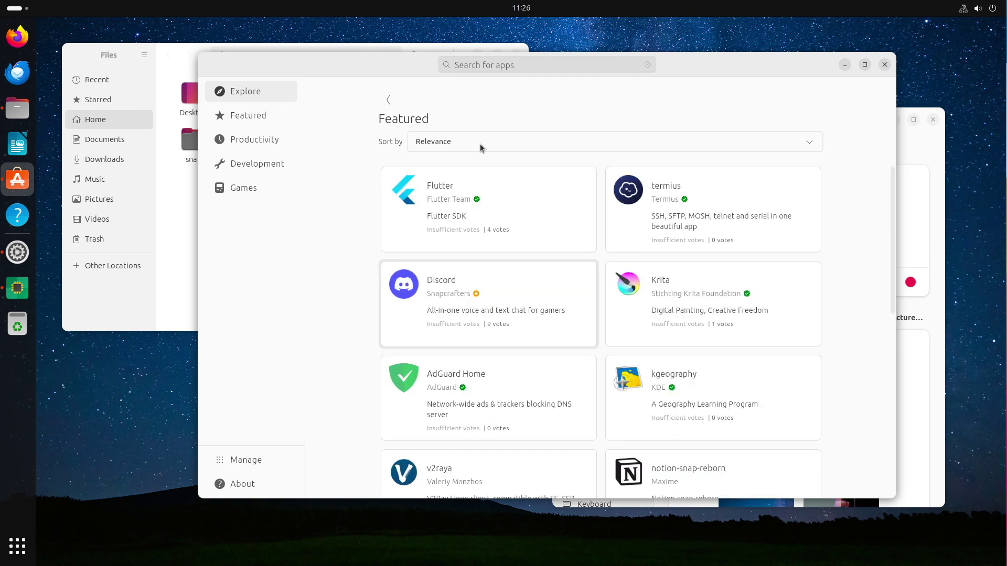
# Return to Explore and scroll down to the 'Everything for your game night' section.
pyautogui.click(382, 107)
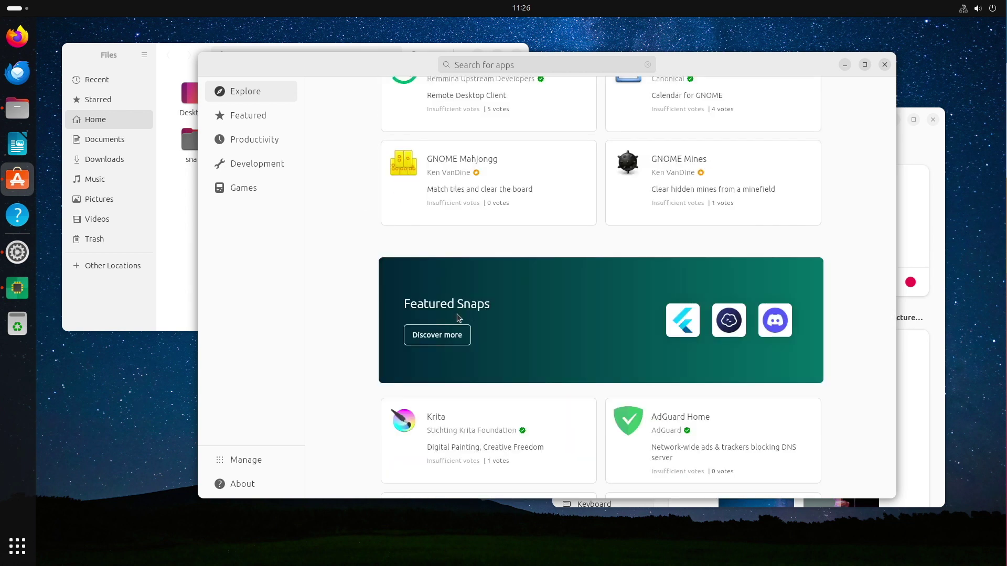
pyautogui.scroll(-3, 459, 318)
pyautogui.scroll(-4, 459, 318)
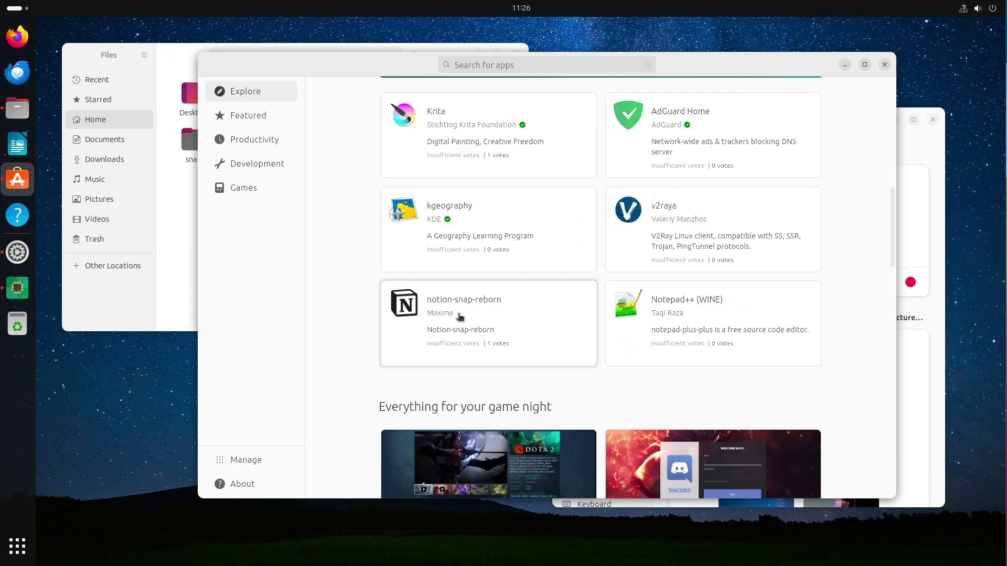
pyautogui.scroll(-3, 459, 318)
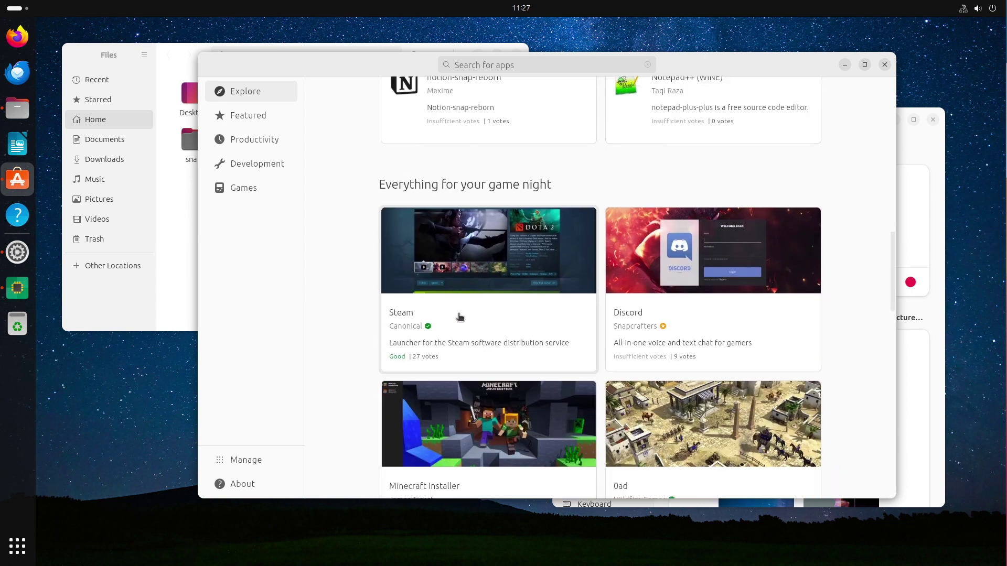
# Open Discord's details page and step through its screenshots to the third one.
pyautogui.click(701, 263)
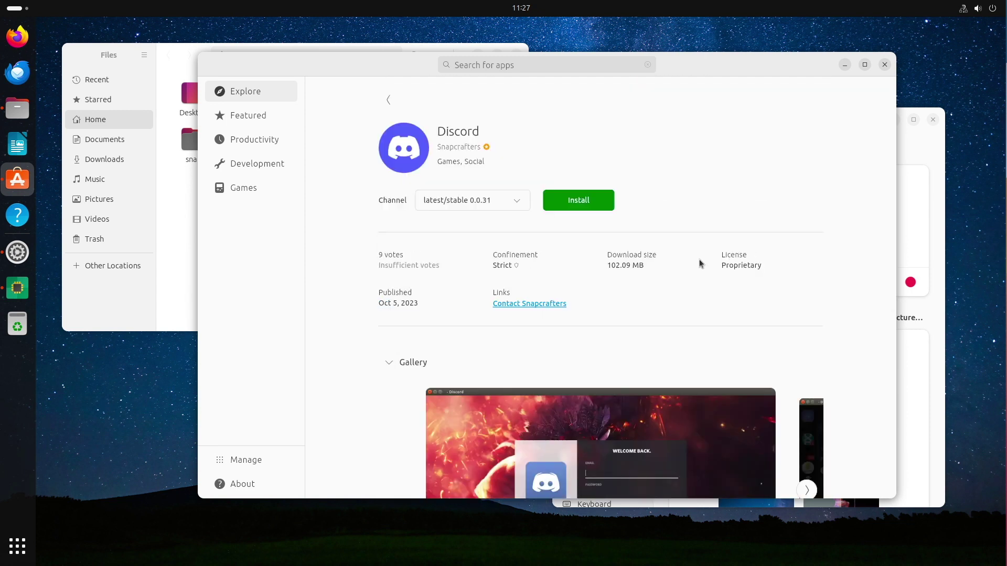
pyautogui.scroll(-2, 675, 331)
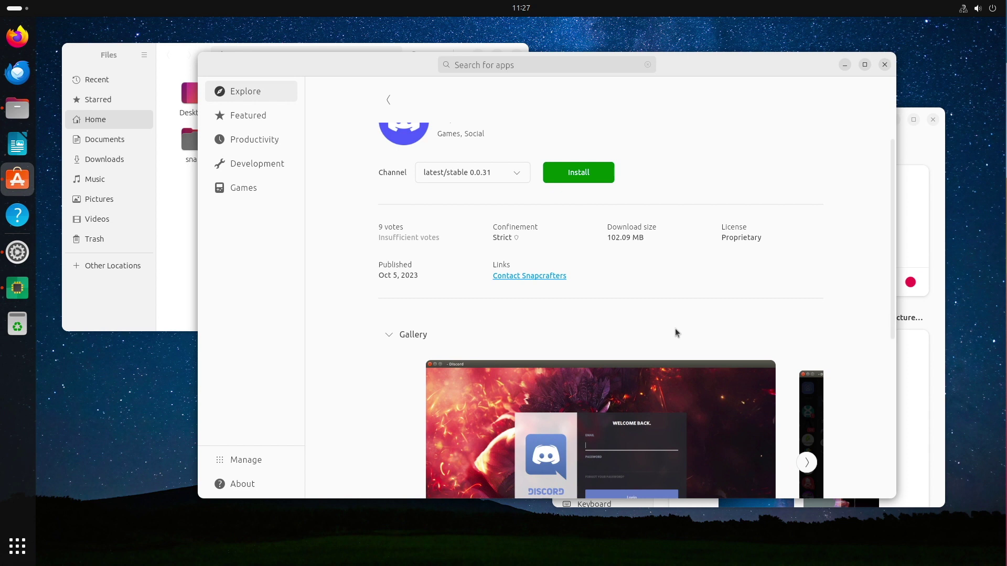
pyautogui.click(806, 407)
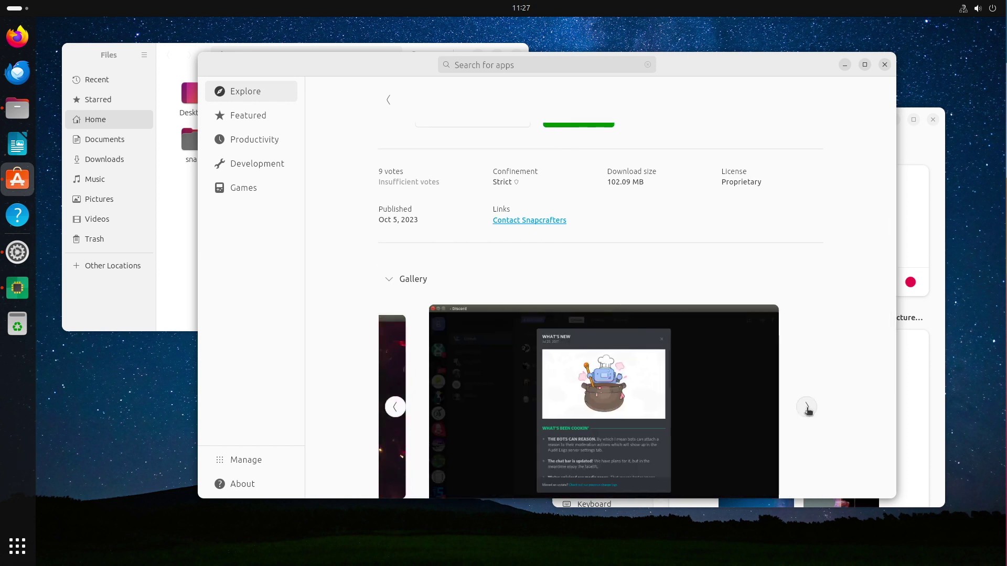
pyautogui.scroll(-1, 807, 412)
pyautogui.click(807, 379)
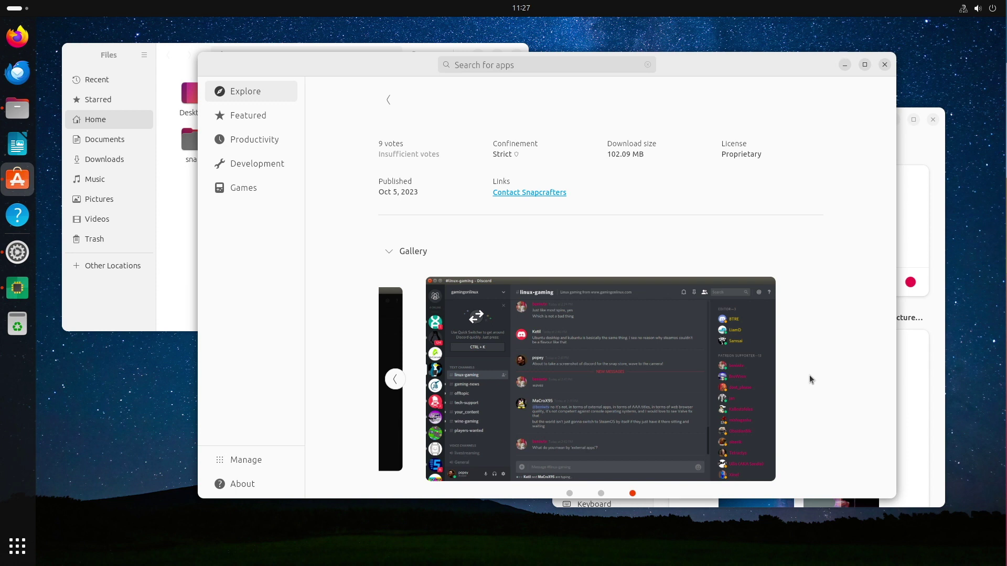
pyautogui.scroll(3, 637, 216)
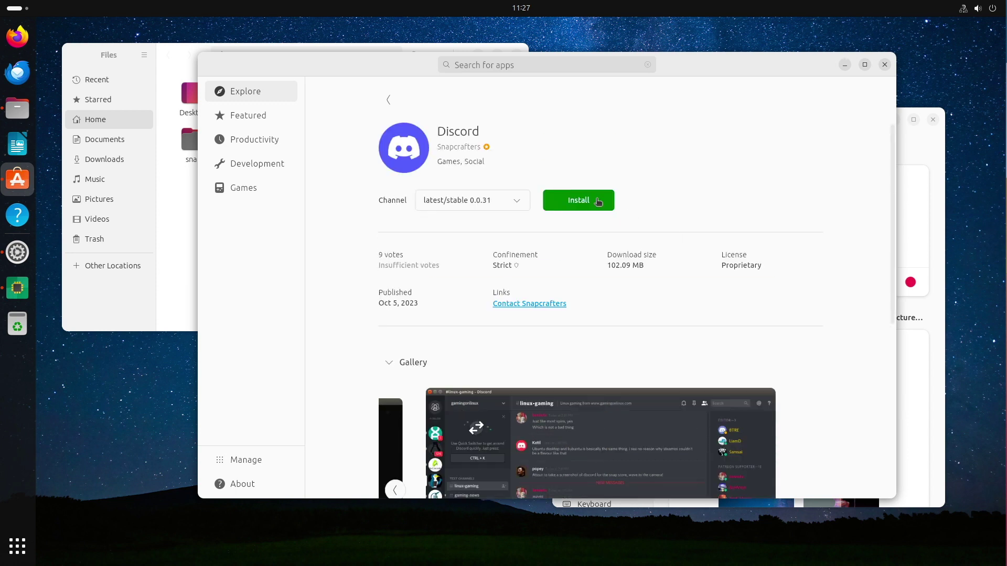
# Go back to Explore, scroll down to Categories and open the Development category.
pyautogui.click(391, 105)
pyautogui.scroll(-4, 383, 284)
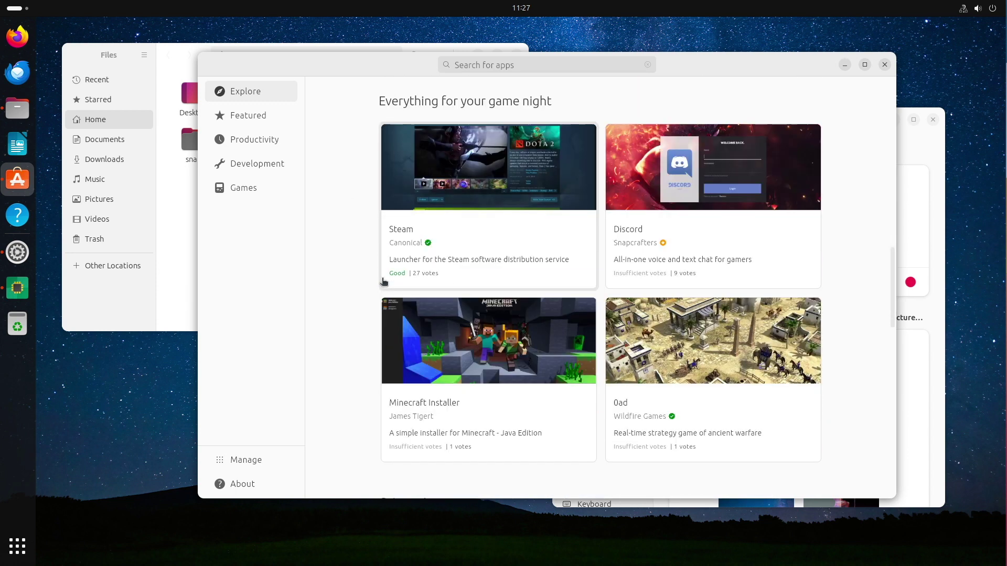
pyautogui.scroll(-6, 383, 283)
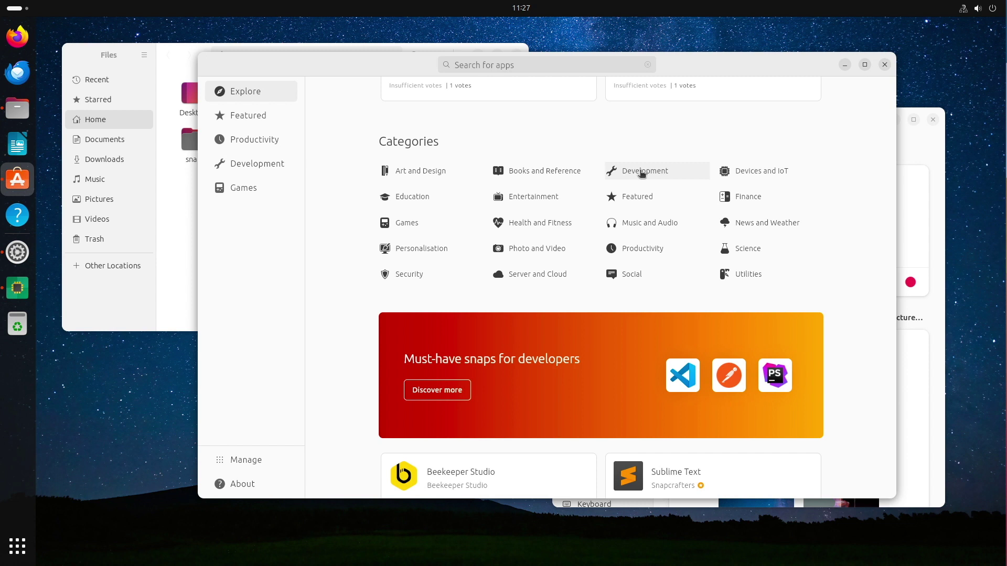
pyautogui.click(641, 174)
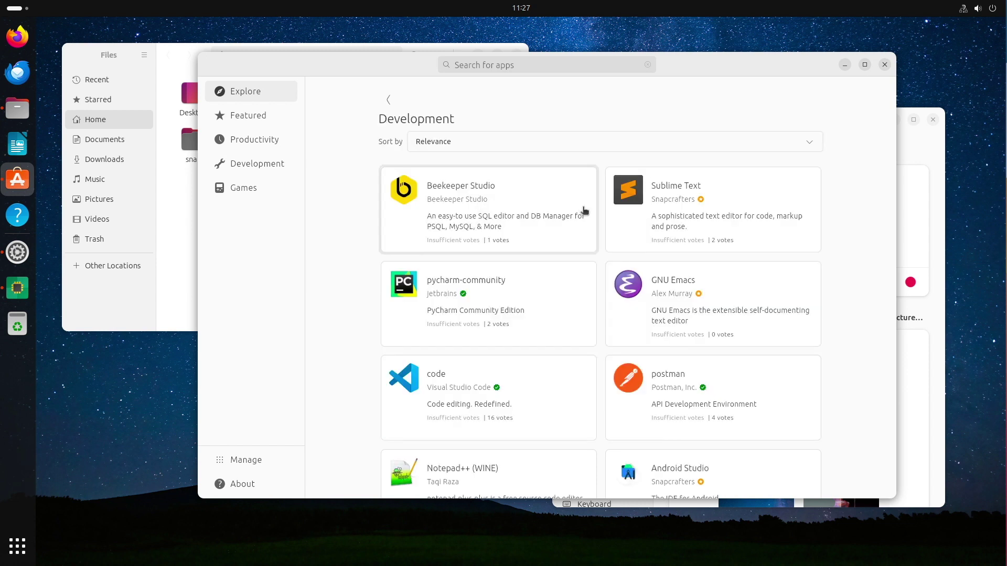
# Look over the pycharm-community app page in Development, then return to the list.
pyautogui.scroll(-3, 585, 211)
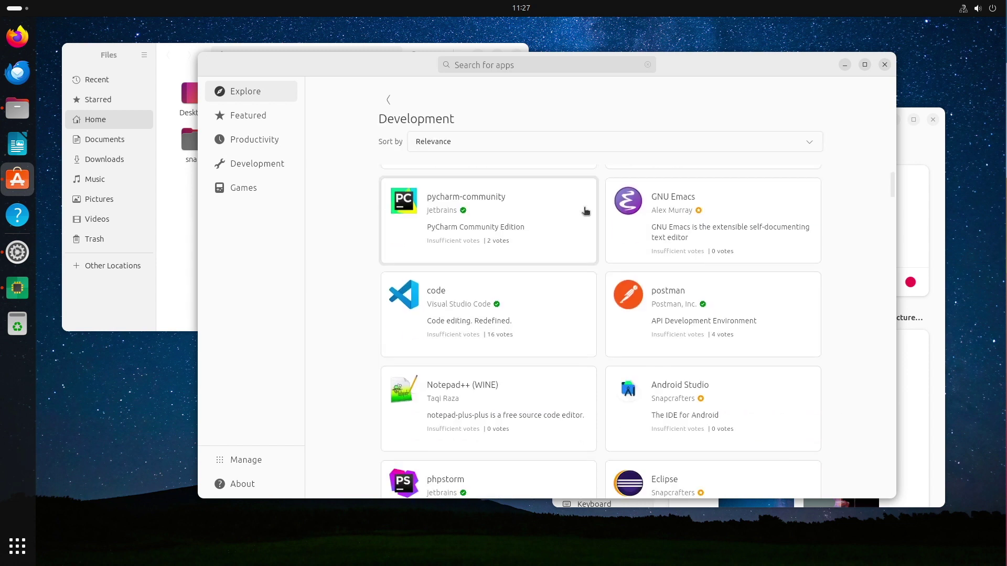
pyautogui.click(407, 204)
pyautogui.scroll(-2, 359, 304)
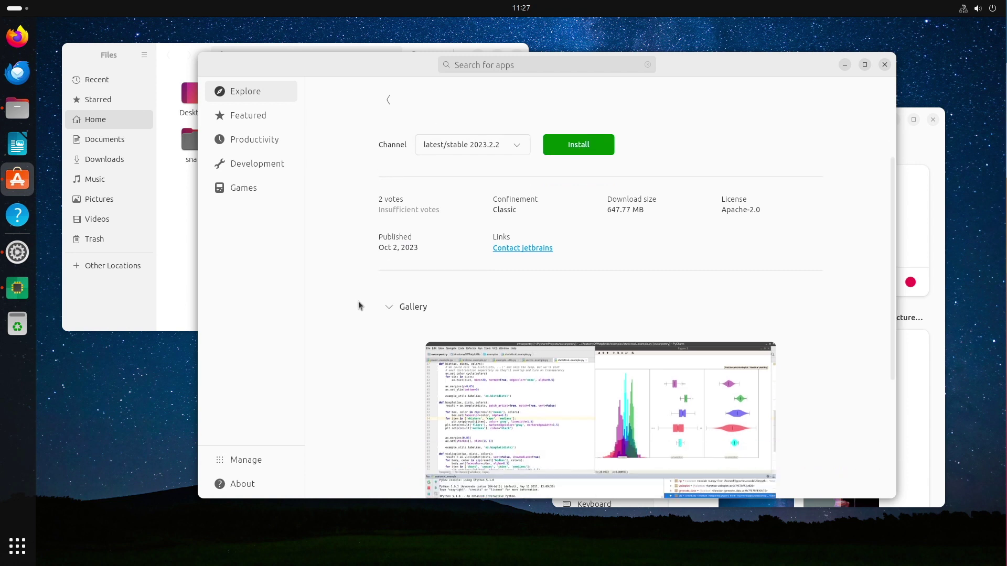
pyautogui.scroll(2, 361, 293)
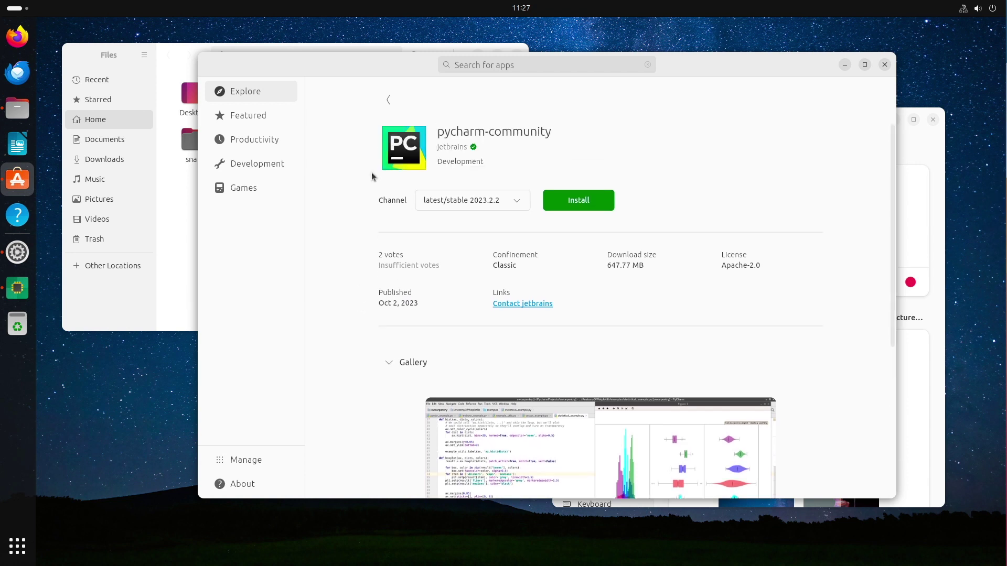
pyautogui.click(388, 99)
# Look over the code app page, then go back to the Development list.
pyautogui.click(421, 313)
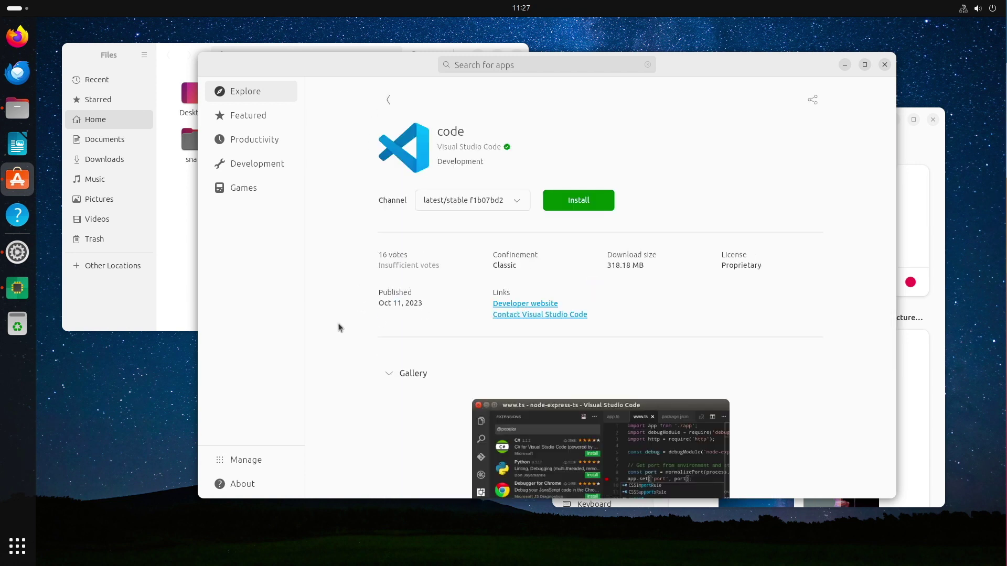
pyautogui.scroll(-5, 353, 344)
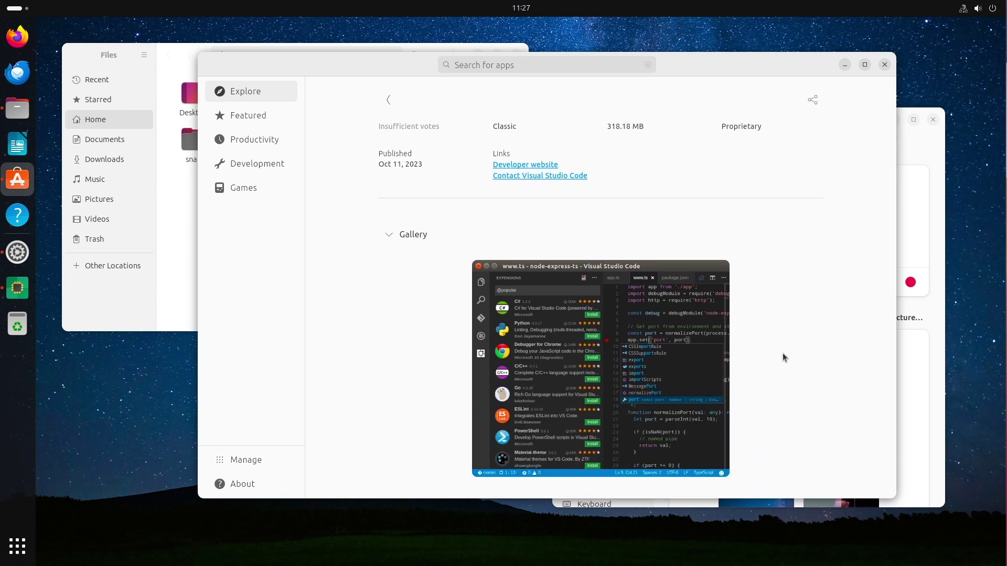
pyautogui.scroll(5, 540, 348)
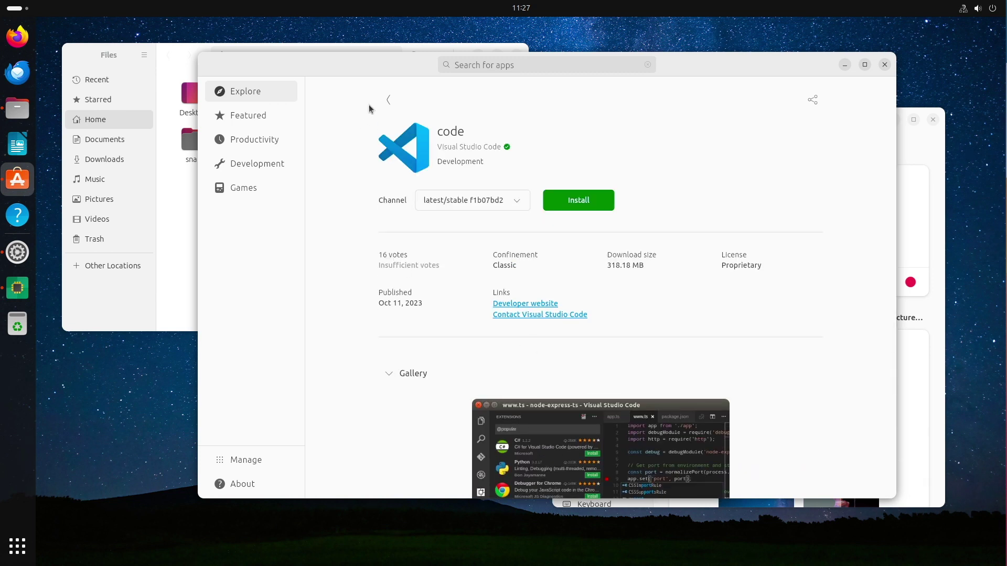
pyautogui.click(388, 99)
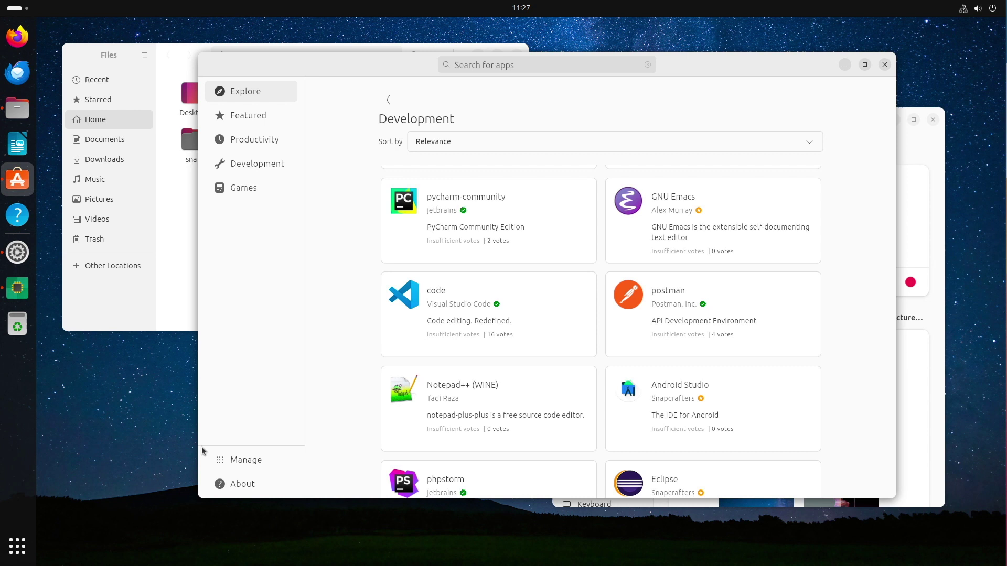
# View App Center's About page, close App Center, Files and Settings, then open the system menu.
pyautogui.click(236, 483)
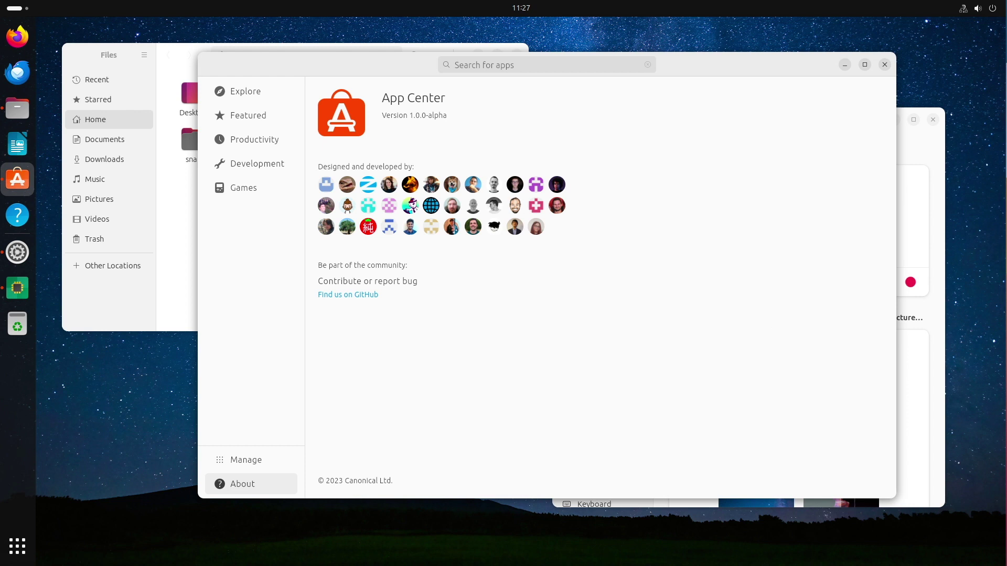
pyautogui.click(884, 65)
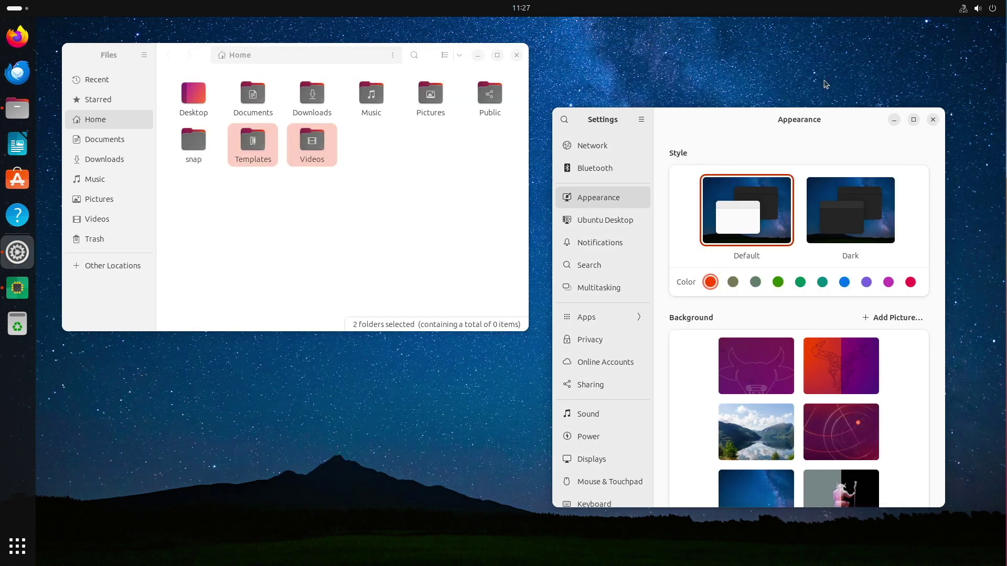
pyautogui.click(516, 55)
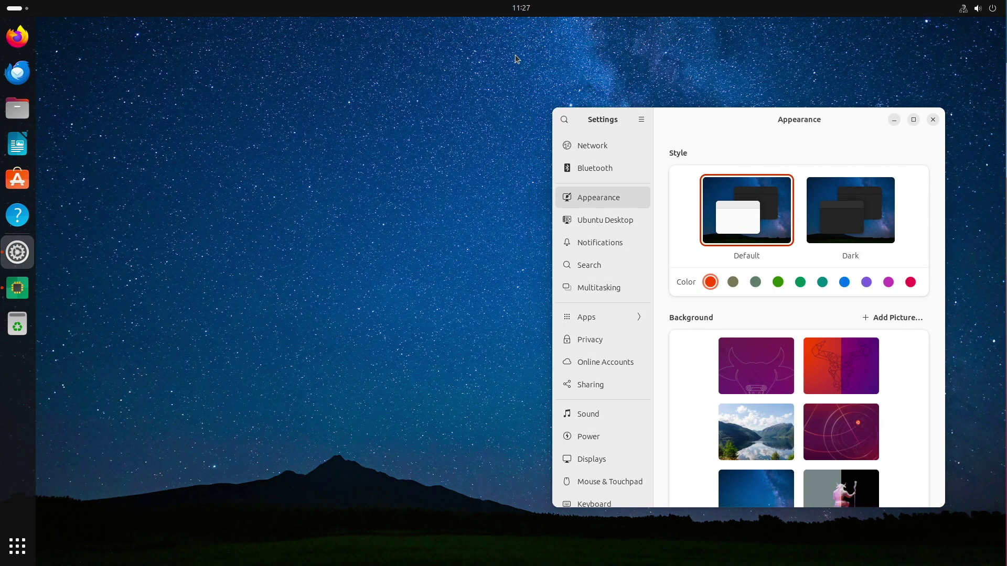
pyautogui.click(934, 121)
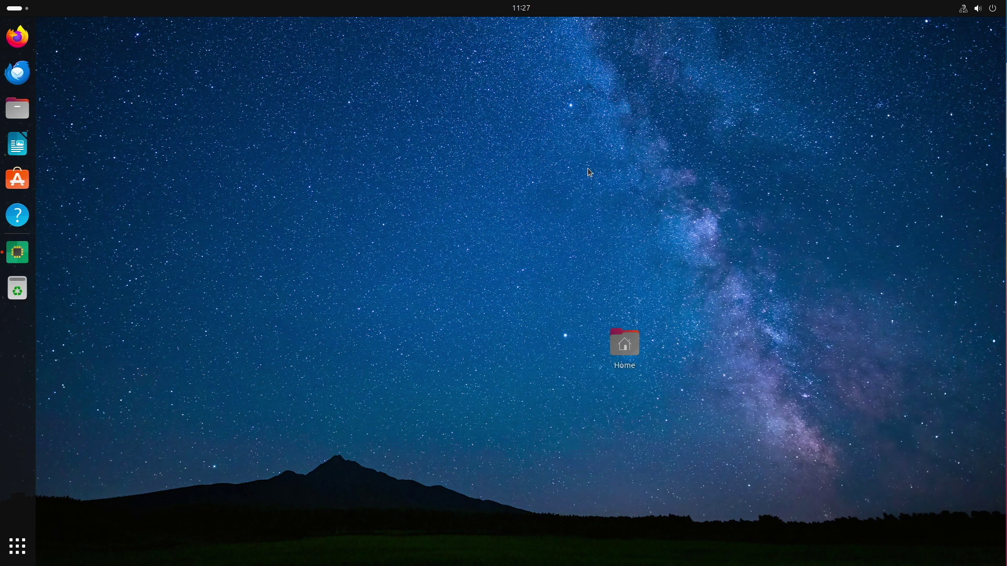
pyautogui.click(989, 8)
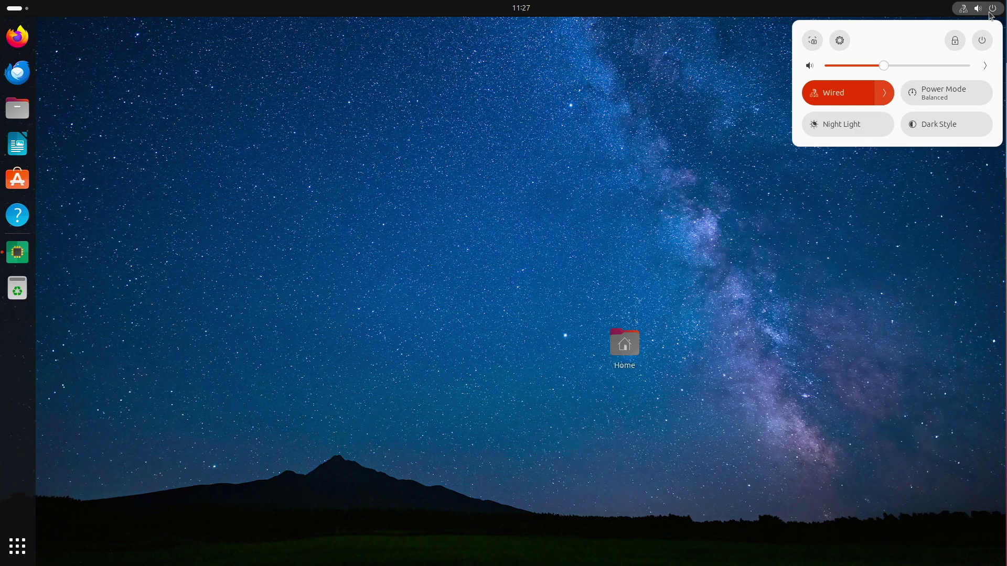
# Choose Power Off… from the power options to get the 60-second shutdown confirmation.
pyautogui.click(980, 42)
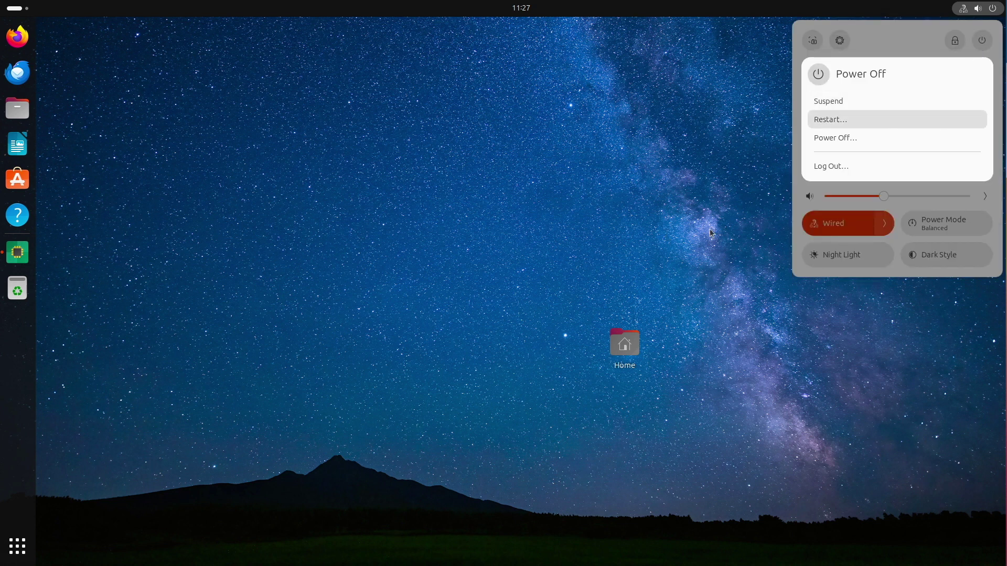
pyautogui.click(853, 144)
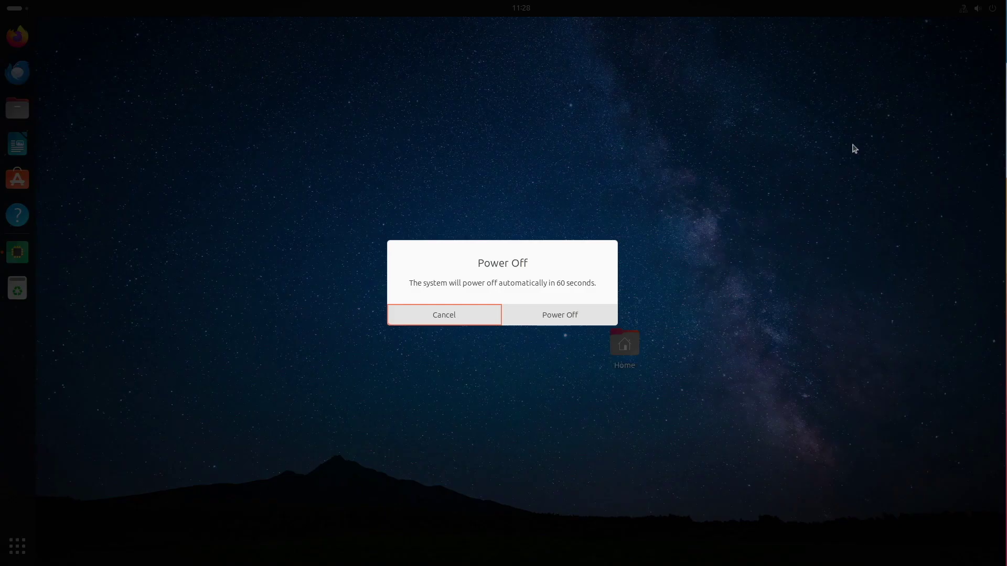